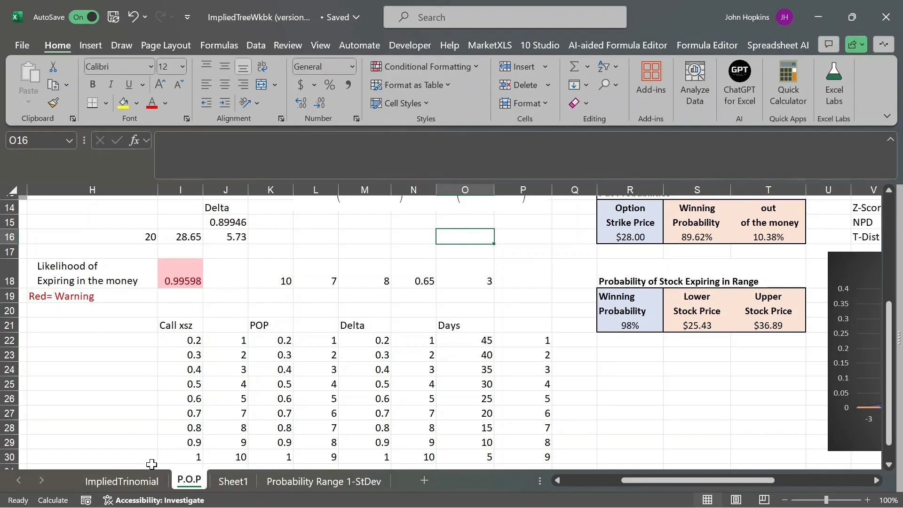
Step: Open the ImpliedTrinomial sheet and examine the option input parameters, from asset price through volatility skew, and the option value
click(122, 481)
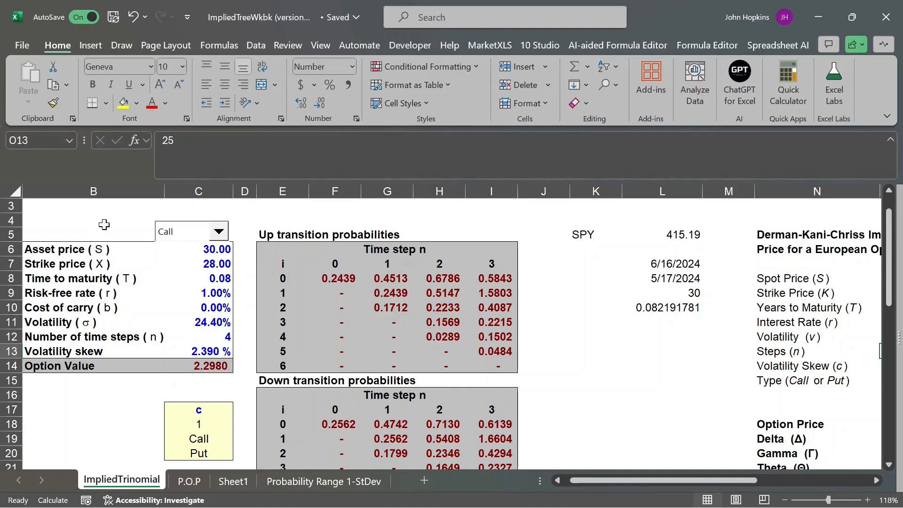
scroll(104, 225, down, 1)
scroll(104, 224, up, 2)
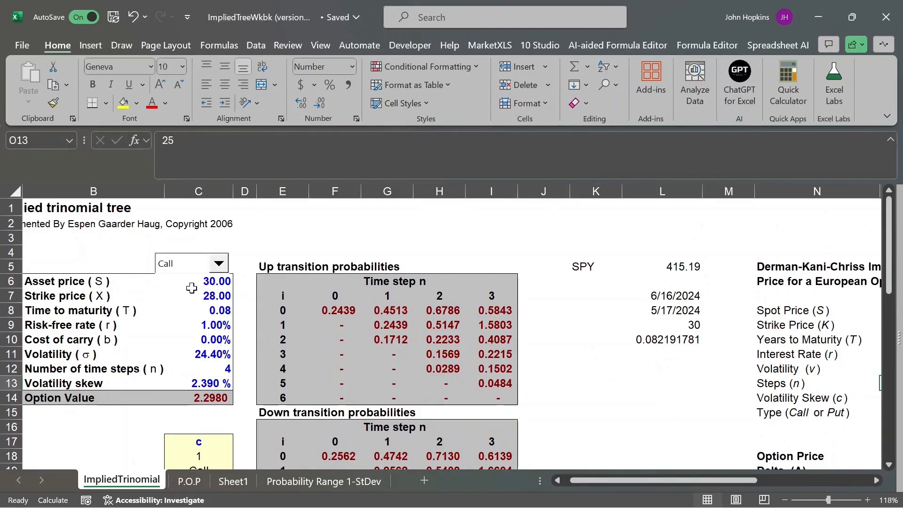
scroll(99, 252, left, 3)
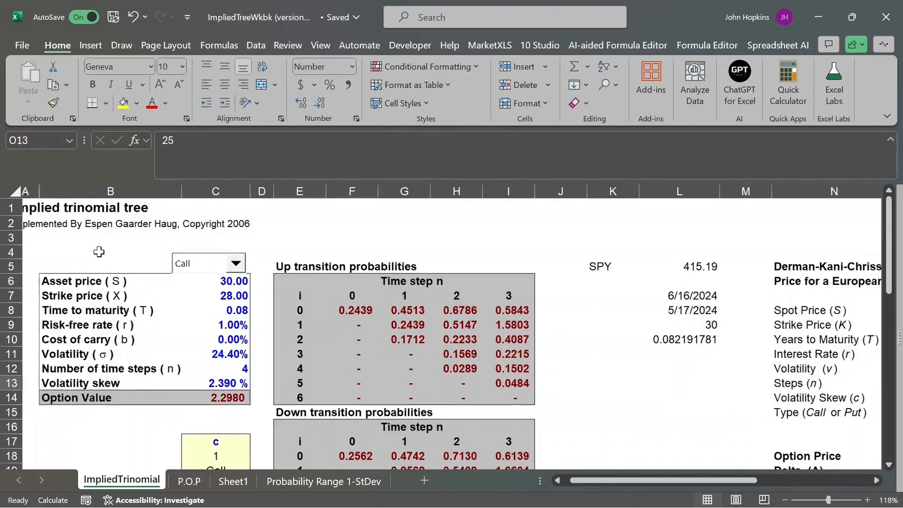
scroll(99, 251, right, 1)
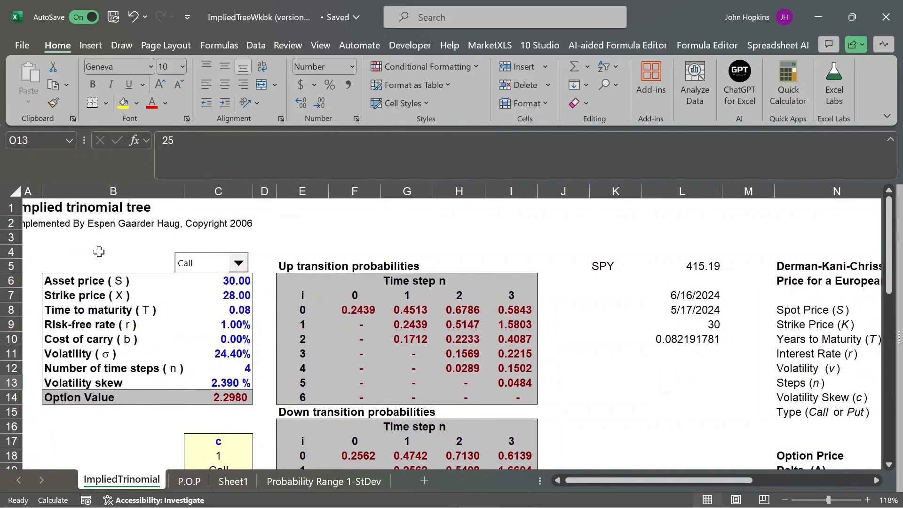
scroll(352, 231, down, 1)
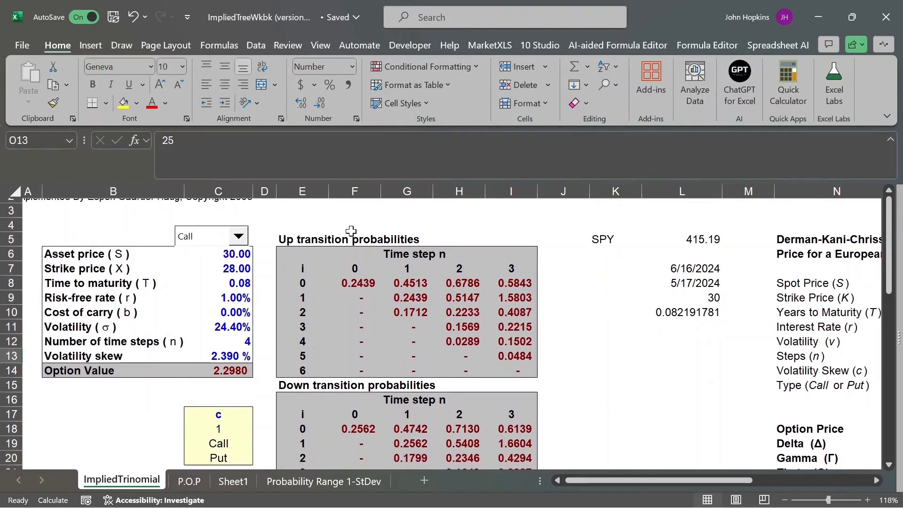
scroll(352, 231, down, 1)
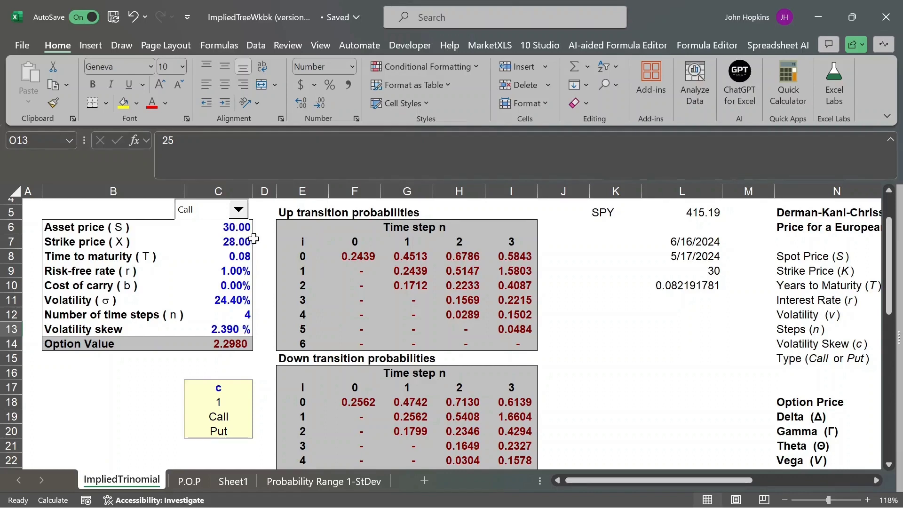
scroll(240, 226, down, 1)
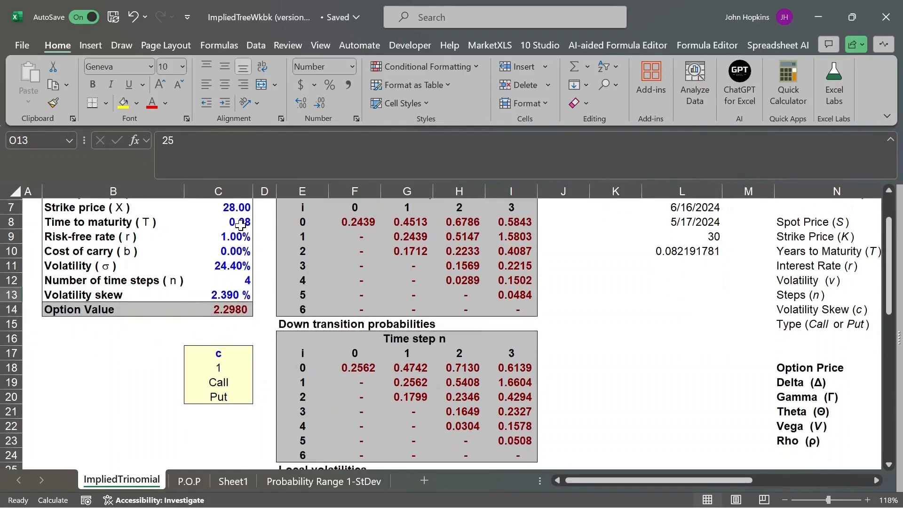
scroll(240, 225, up, 1)
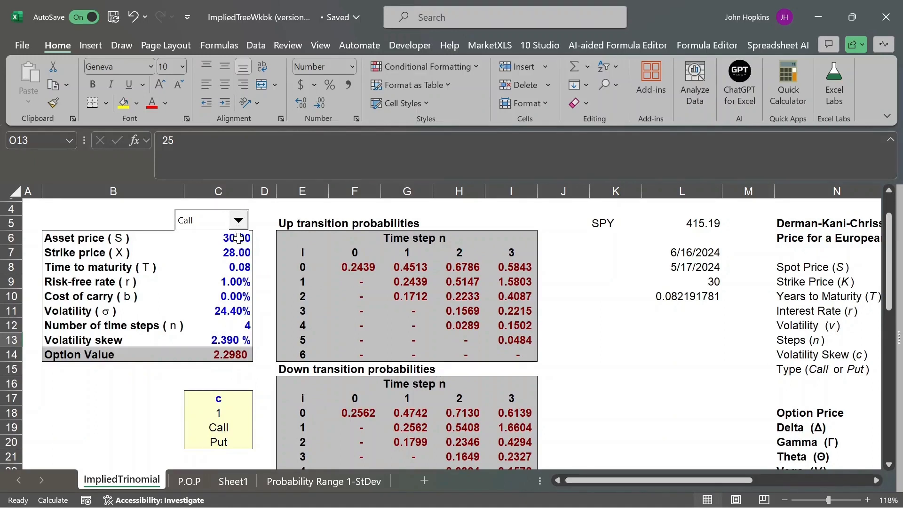
click(239, 237)
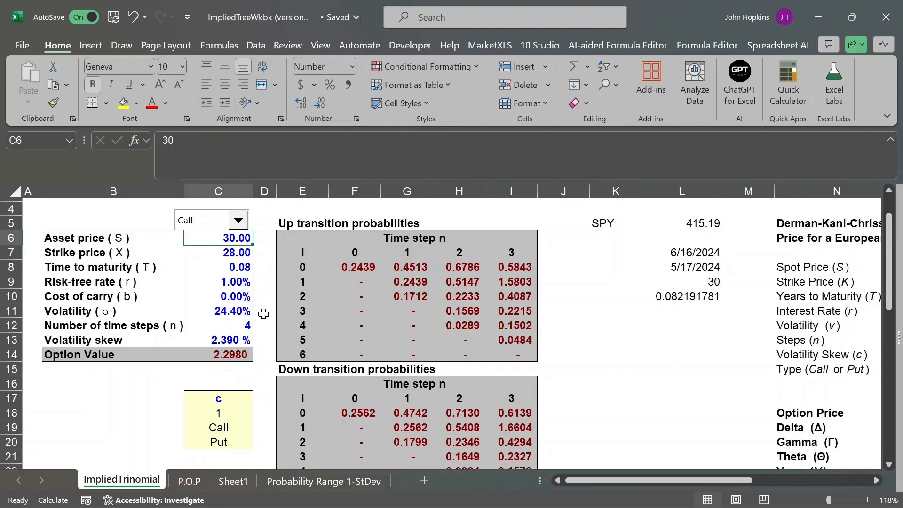
scroll(264, 314, down, 1)
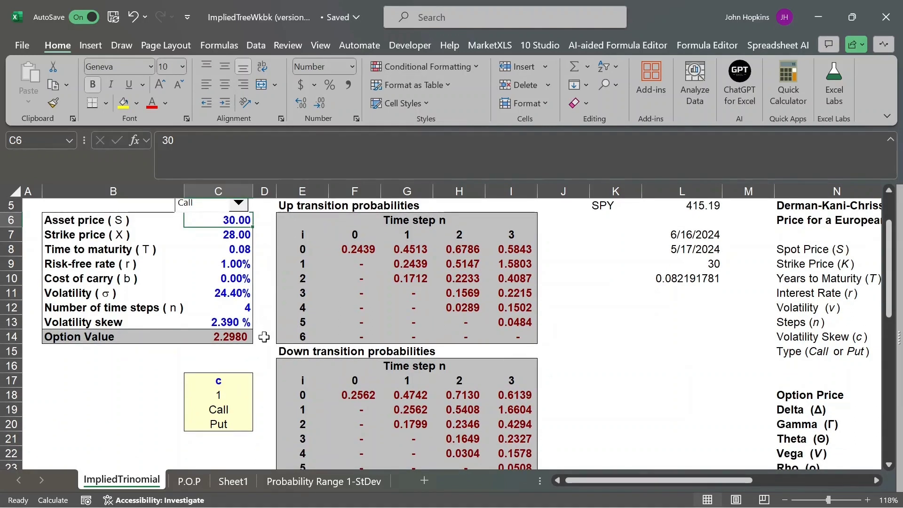
scroll(264, 336, up, 1)
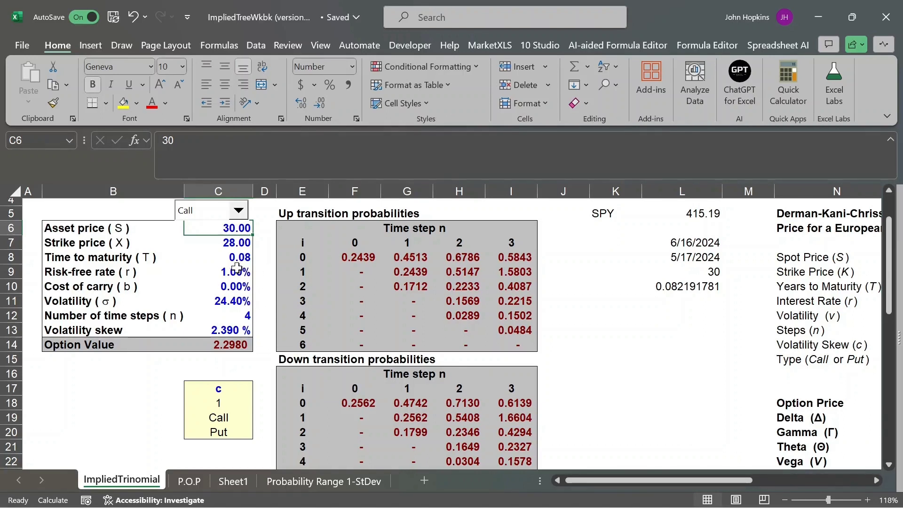
Step: Set the risk-free rate of the implied trinomial tree inputs to 4%
click(234, 268)
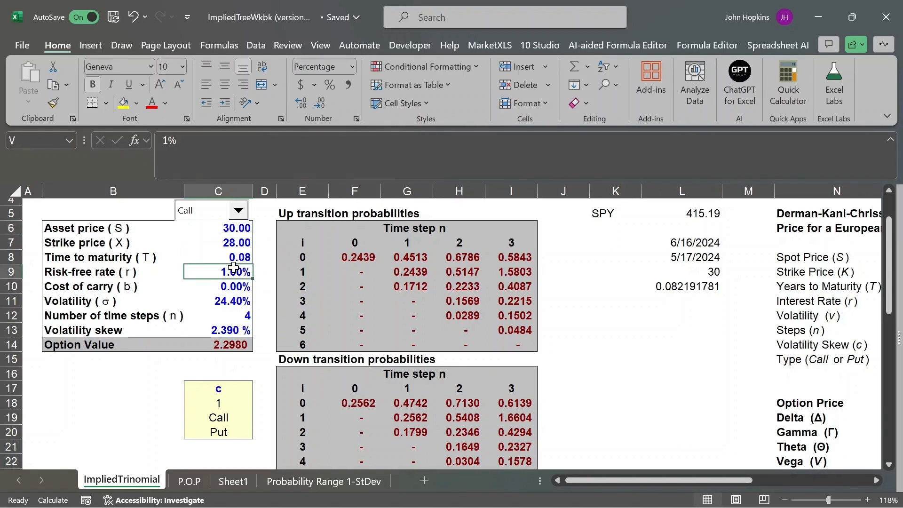
text(4)
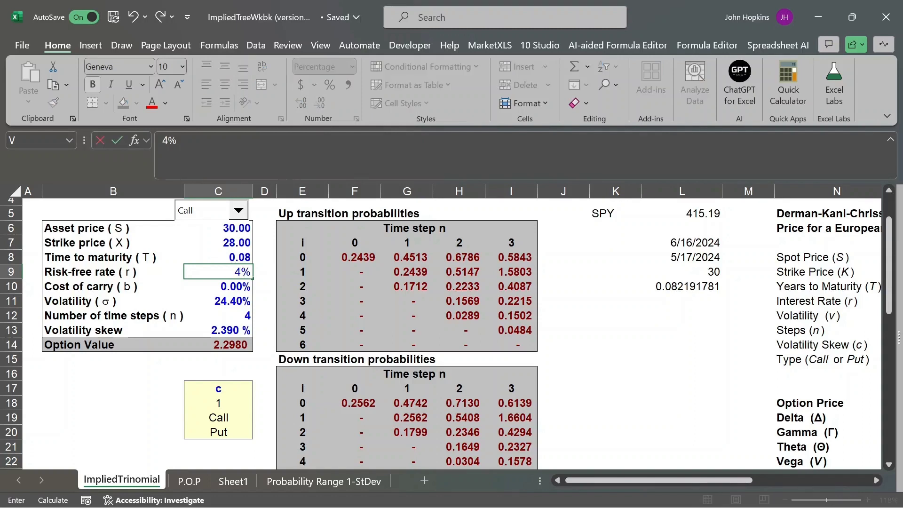
key(Return)
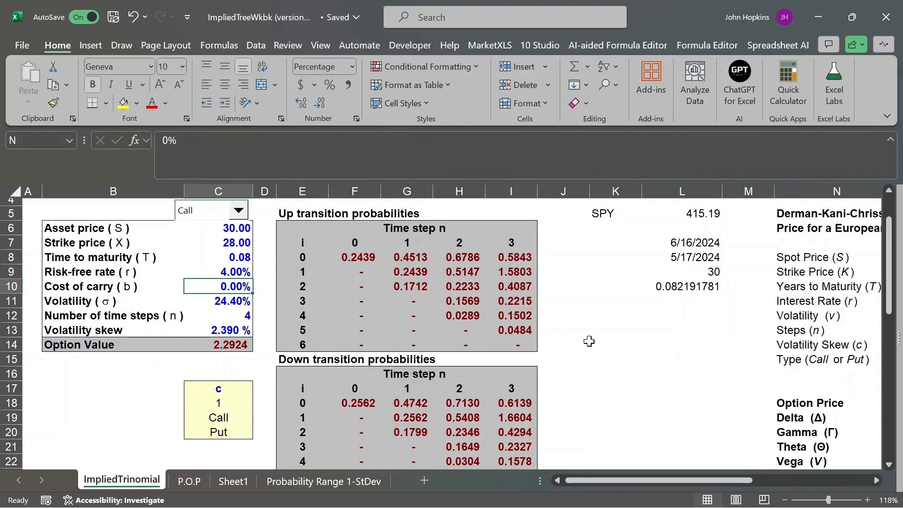
Step: Examine the Derman-Kani-Chriss European option block, including its inputs, option price and Greeks, against the tree's own inputs
scroll(590, 341, right, 6)
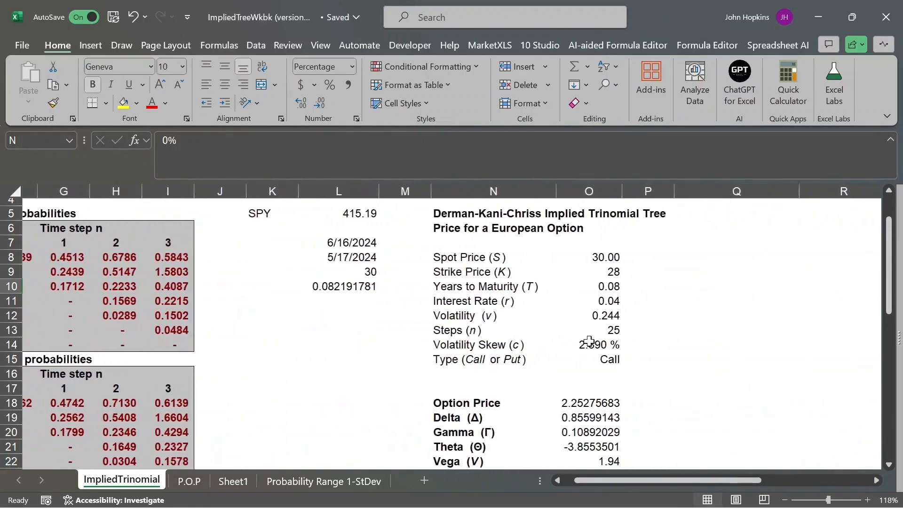
scroll(590, 341, right, 1)
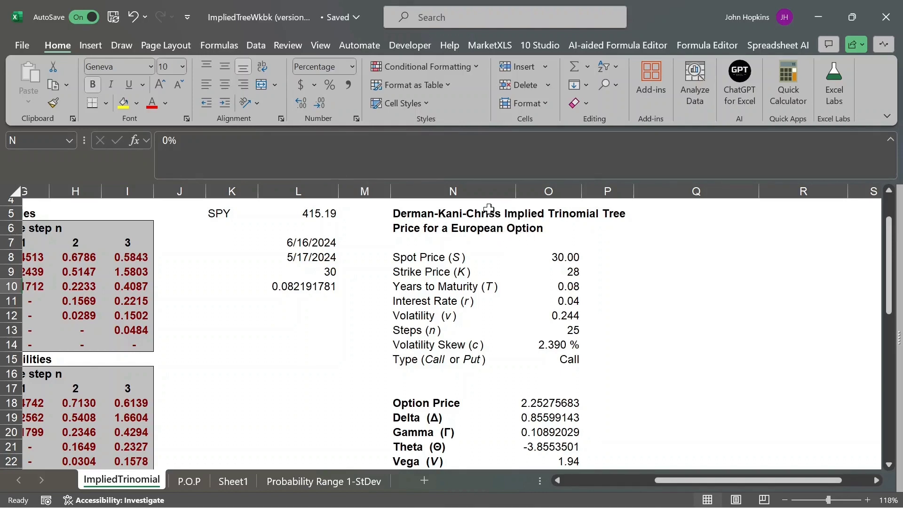
click(489, 209)
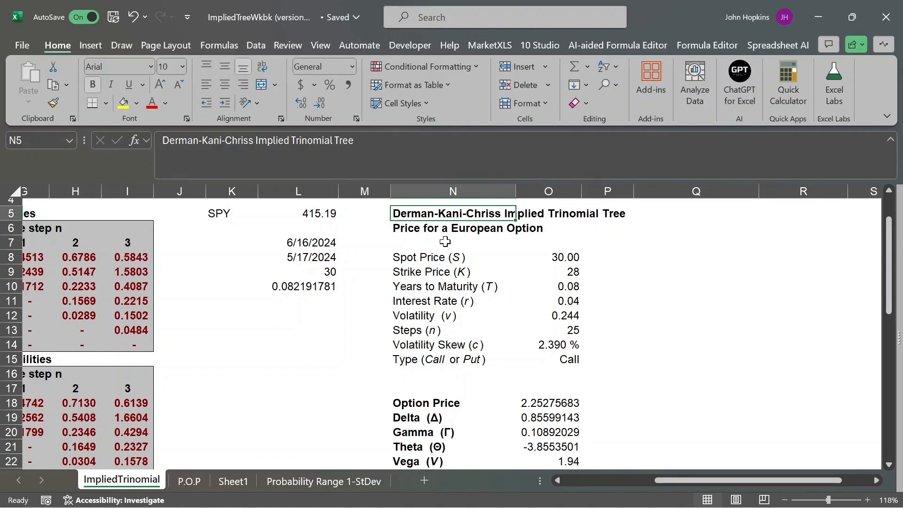
scroll(445, 241, down, 1)
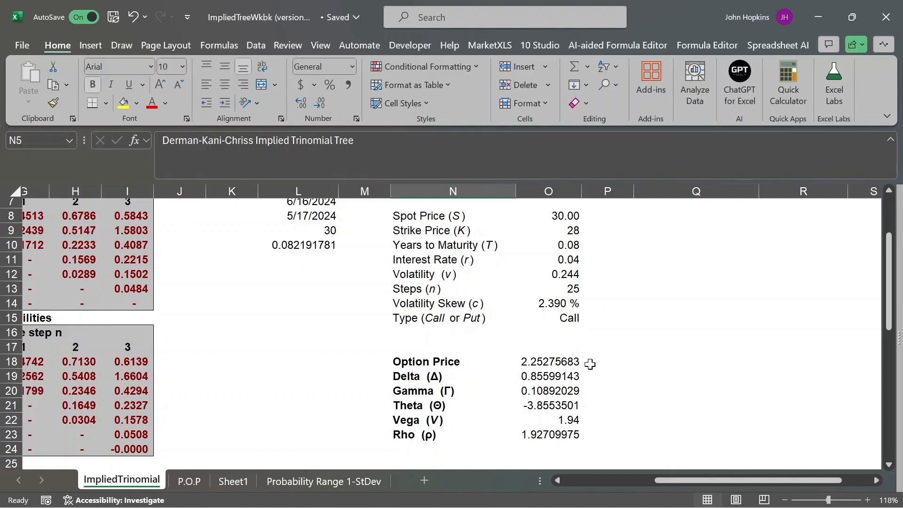
scroll(305, 347, left, 3)
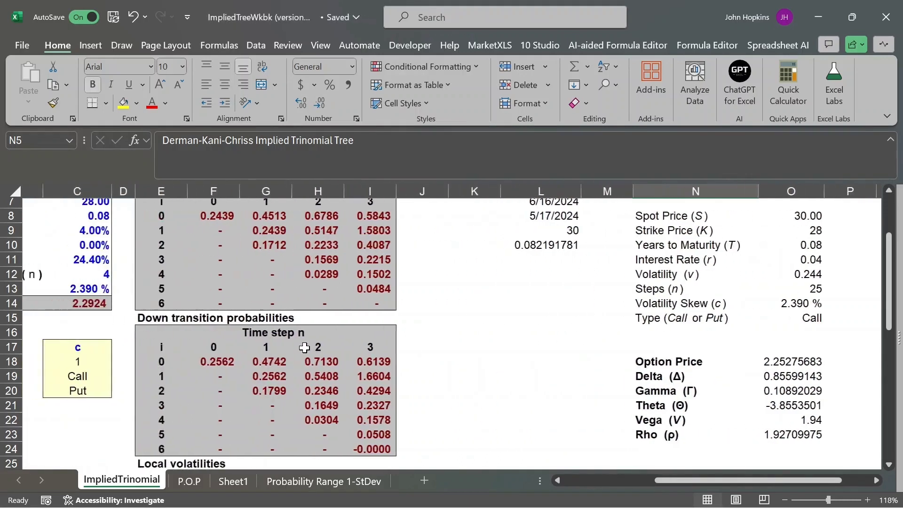
scroll(305, 347, left, 2)
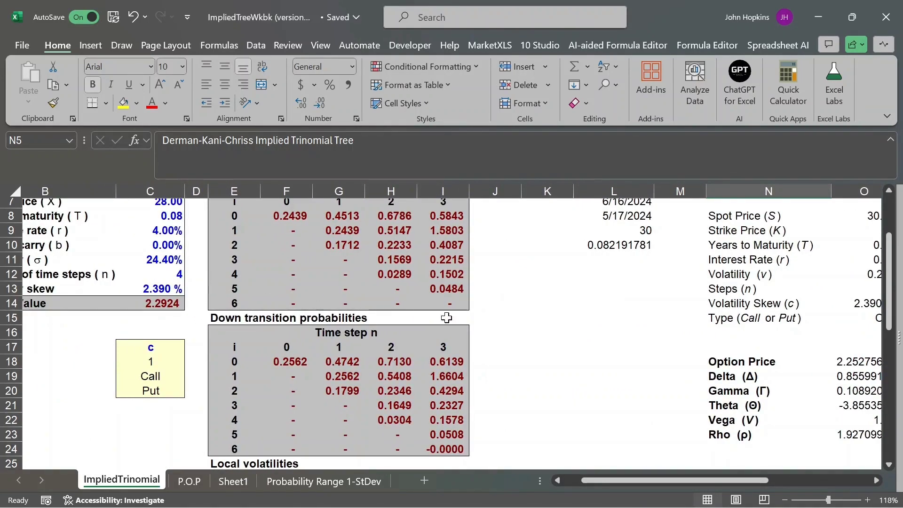
scroll(536, 348, right, 2)
scroll(536, 349, right, 1)
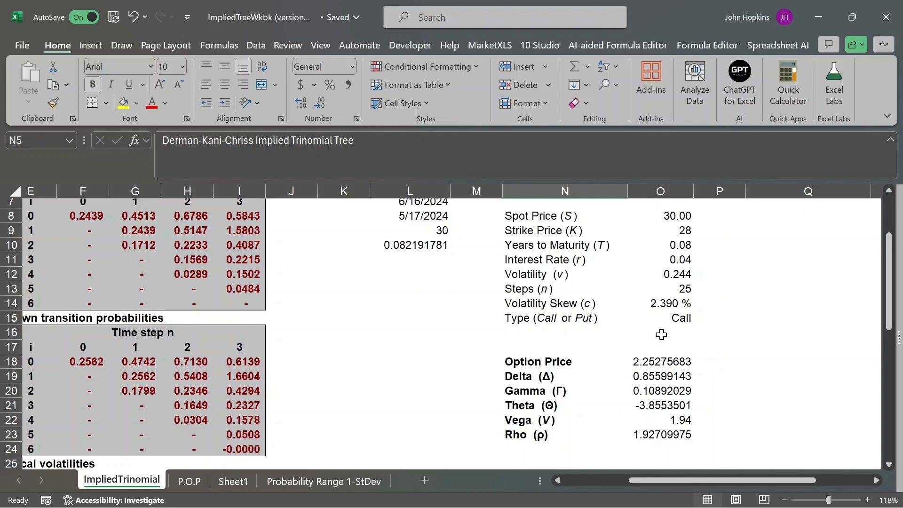
scroll(638, 259, up, 1)
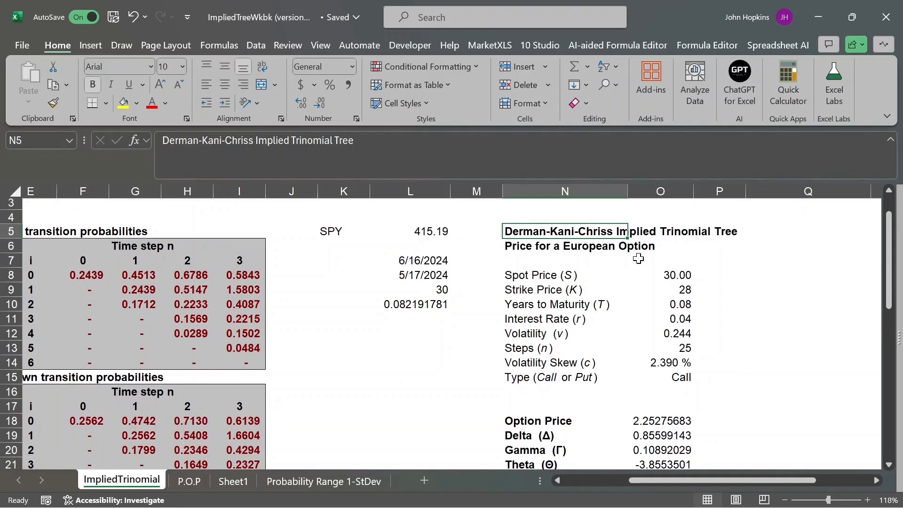
scroll(638, 258, down, 1)
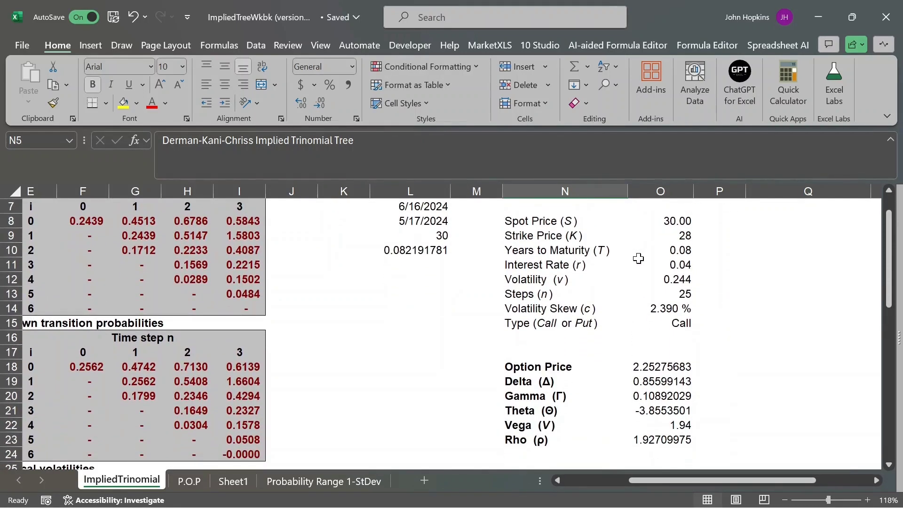
scroll(639, 259, down, 1)
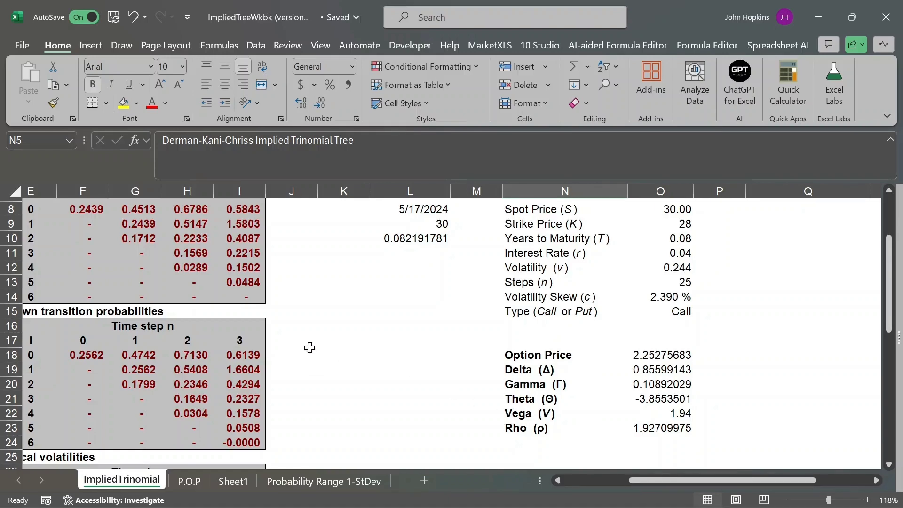
Step: Examine the transition probability, local volatility and Arrow Debreu price tables, and compare the tree's inputs with the Derman-Kani-Chriss block
scroll(309, 347, left, 2)
scroll(309, 348, up, 2)
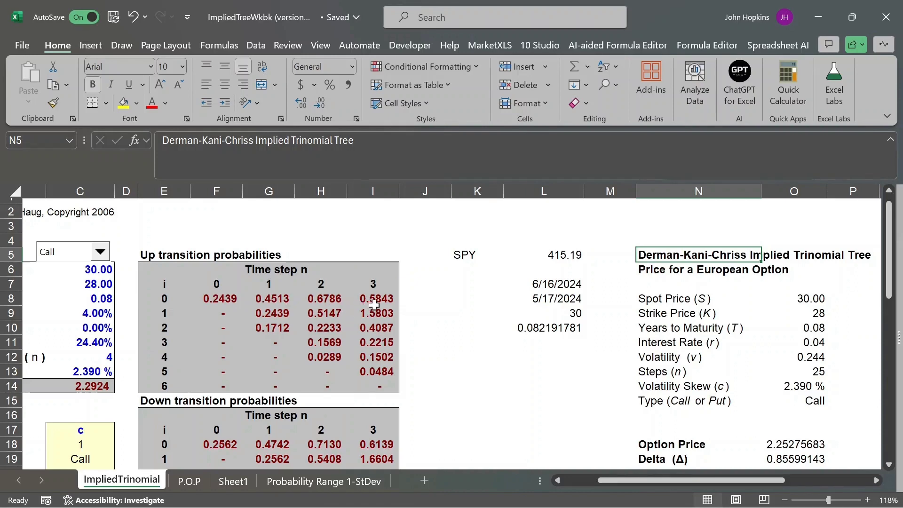
scroll(386, 352, down, 2)
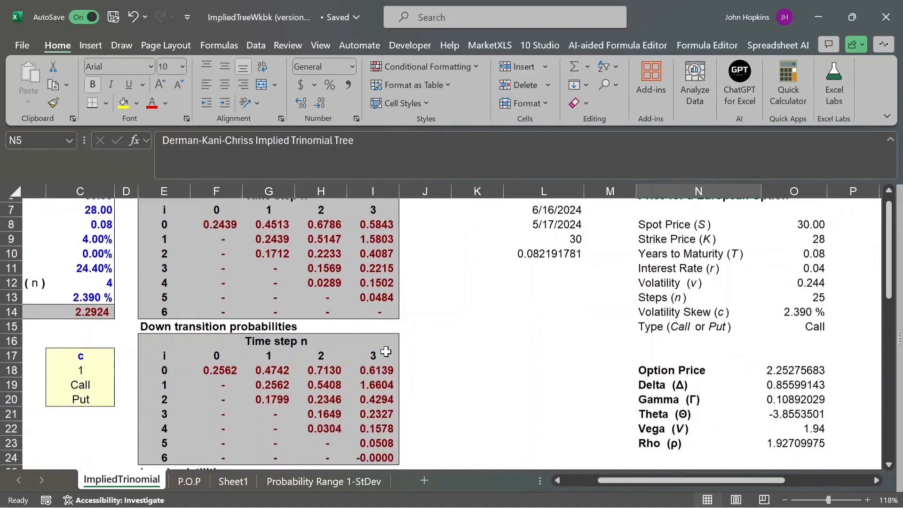
scroll(386, 352, down, 2)
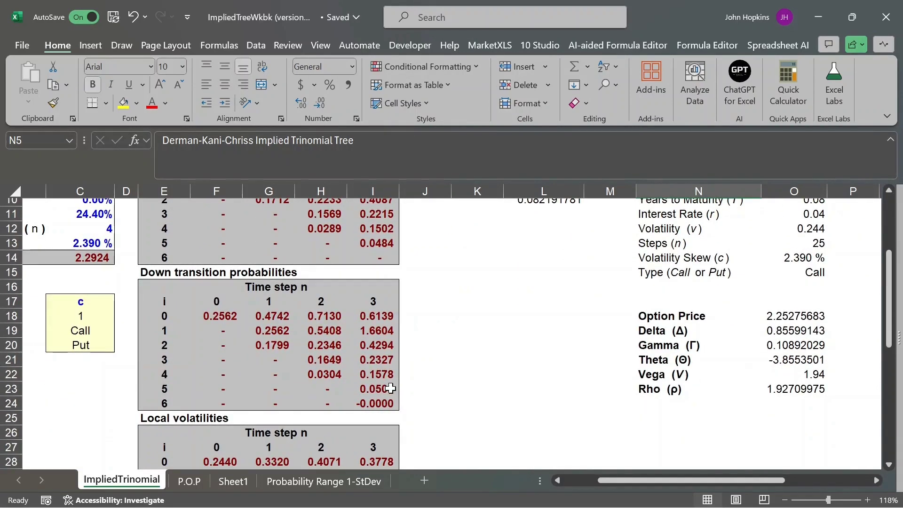
scroll(442, 398, down, 3)
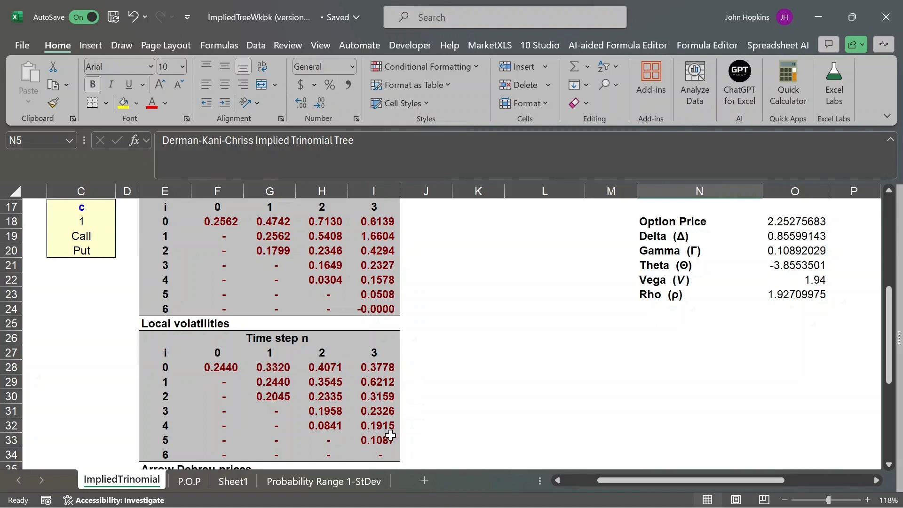
scroll(461, 408, down, 4)
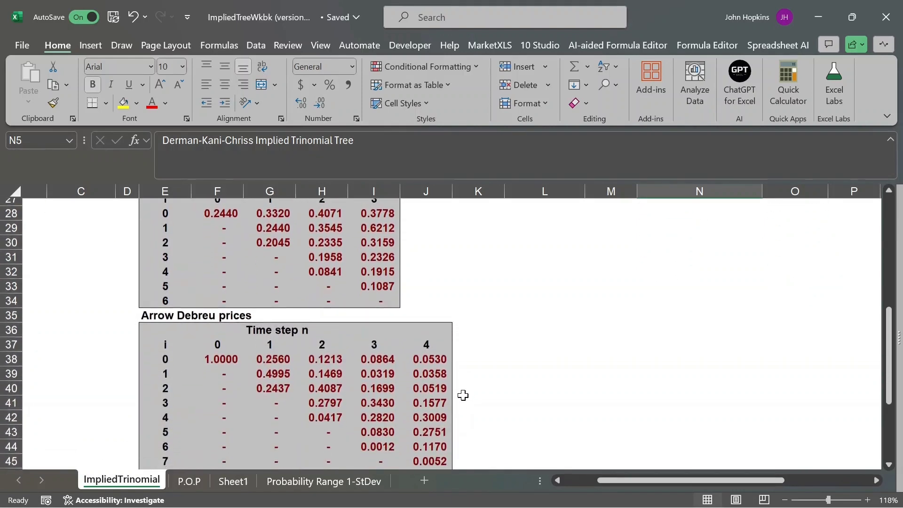
scroll(376, 401, down, 1)
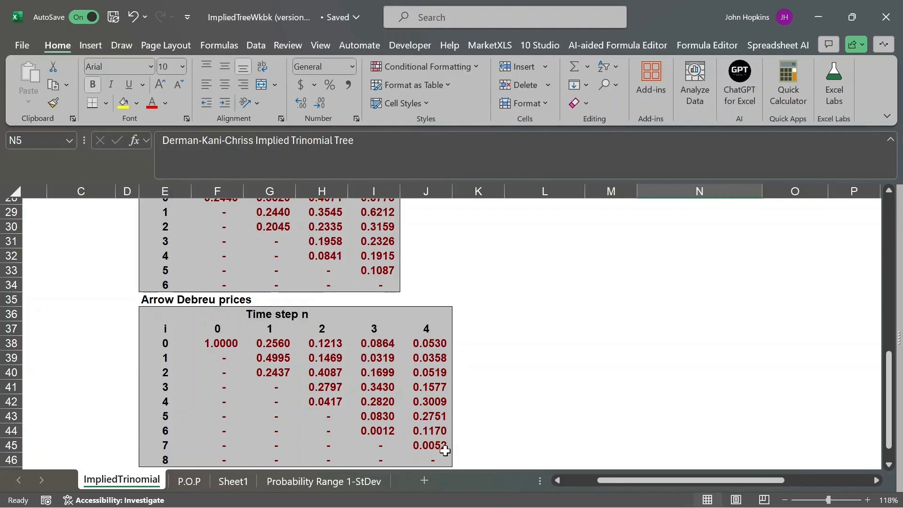
scroll(524, 366, up, 7)
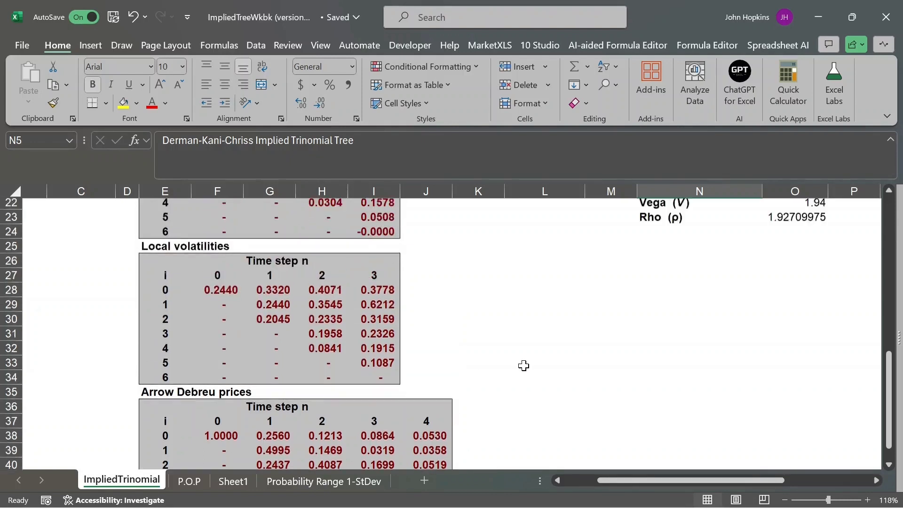
scroll(524, 366, up, 1)
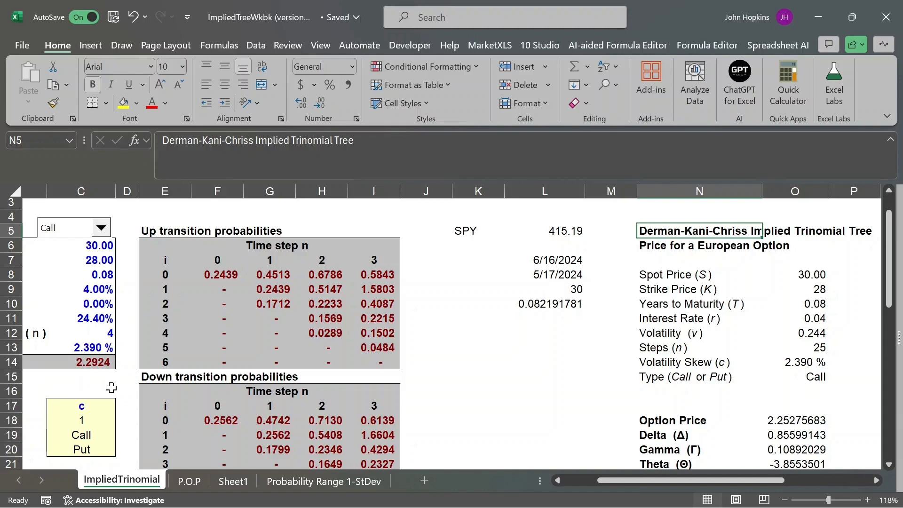
scroll(177, 340, left, 3)
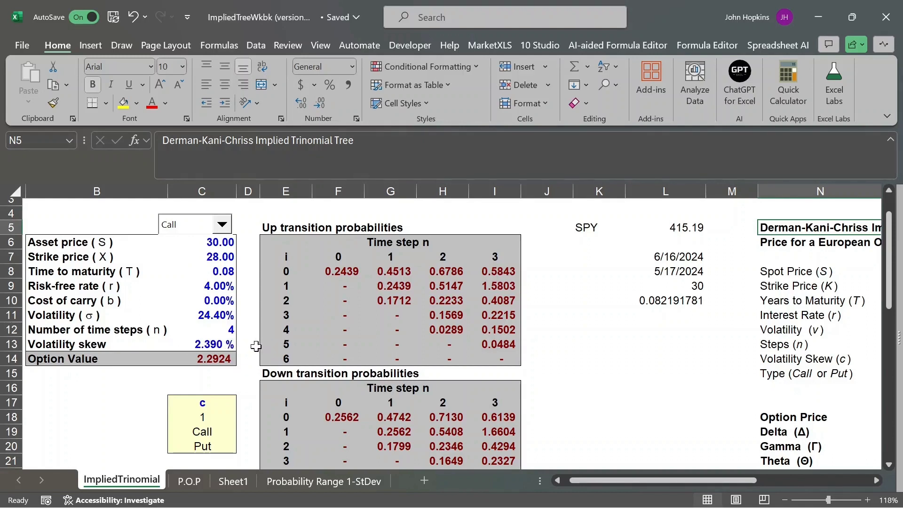
scroll(592, 353, right, 3)
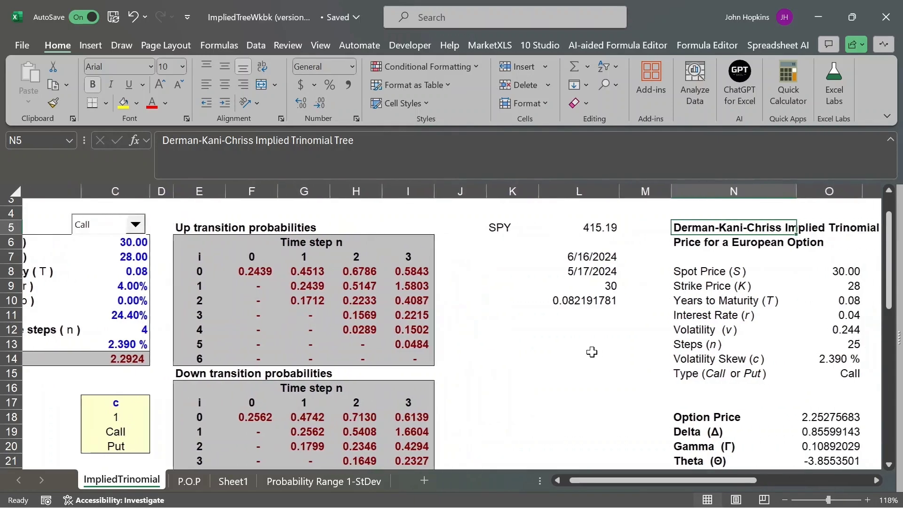
scroll(591, 353, left, 3)
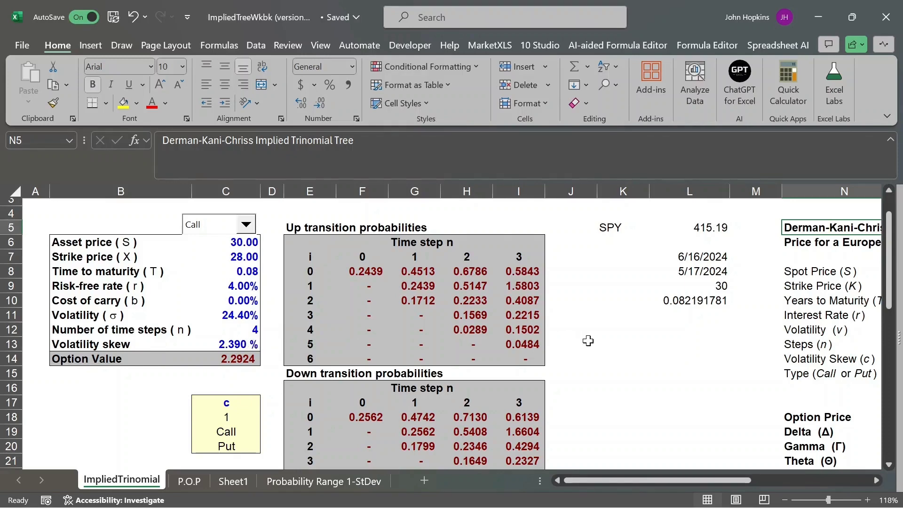
Step: Compare the implied trinomial tree's option value with the Derman-Kani-Chriss option price and Greeks
scroll(596, 342, right, 5)
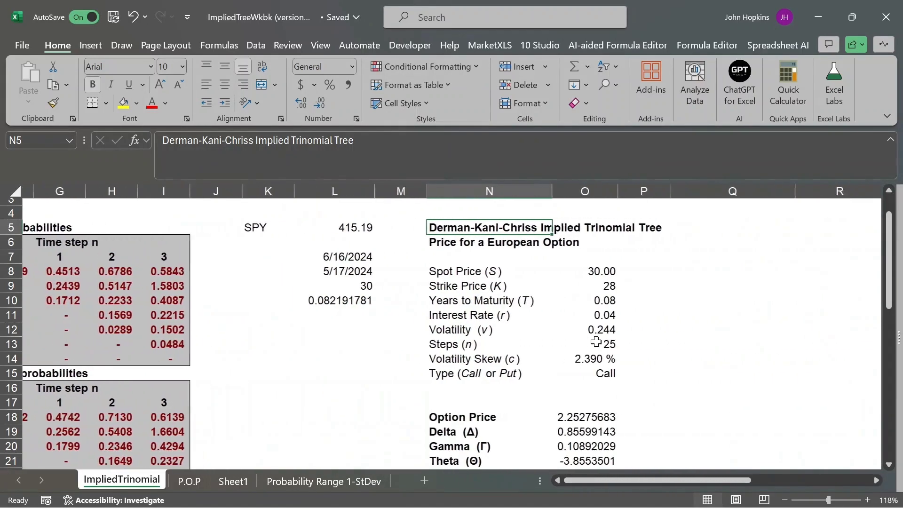
scroll(91, 354, left, 5)
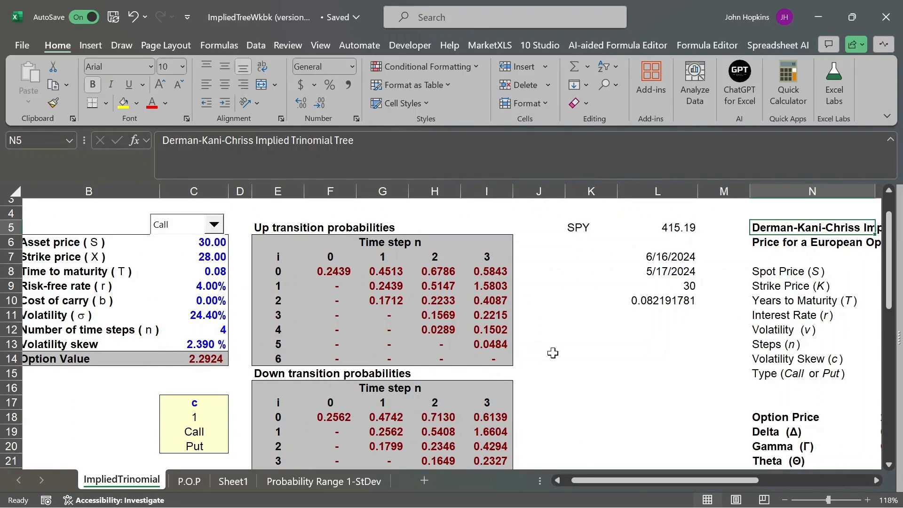
scroll(553, 353, right, 5)
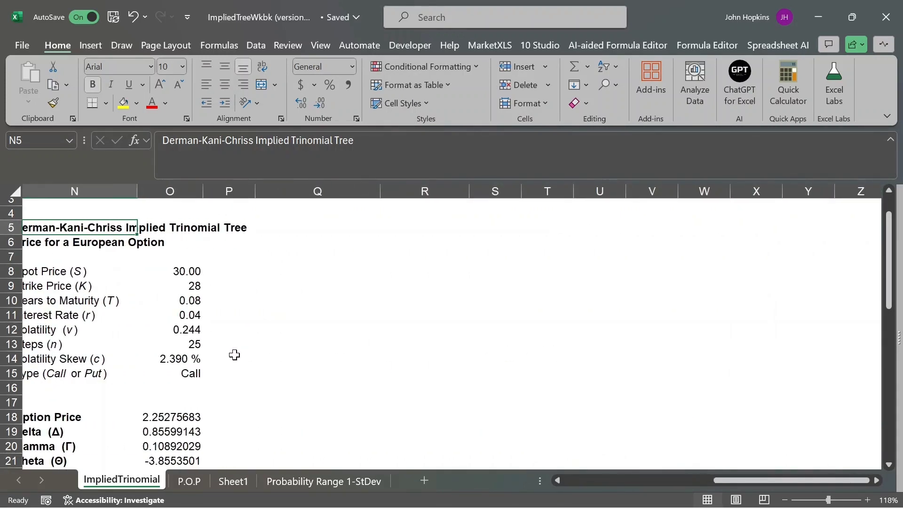
Step: Open the P.O.P sheet and examine the Probability of Profit inputs, the PoP and delta equations, and the Delta cell's formula
click(198, 487)
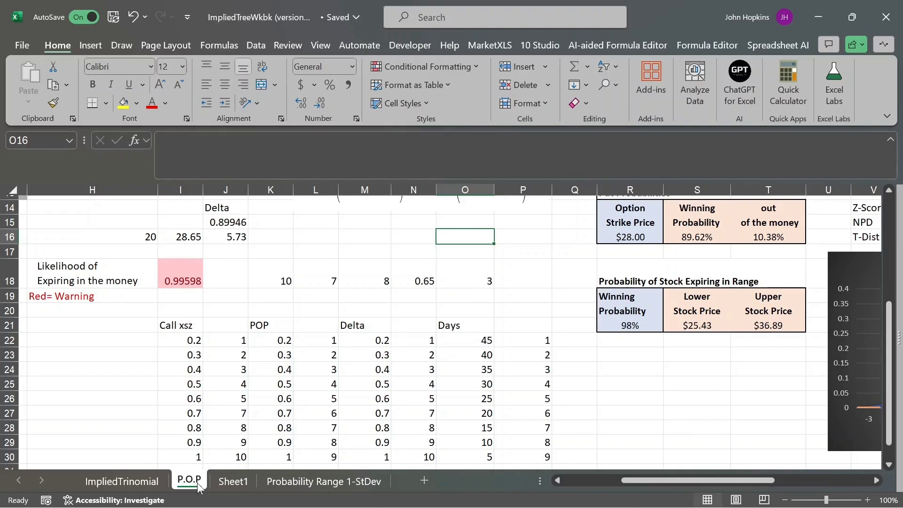
scroll(200, 487, up, 1)
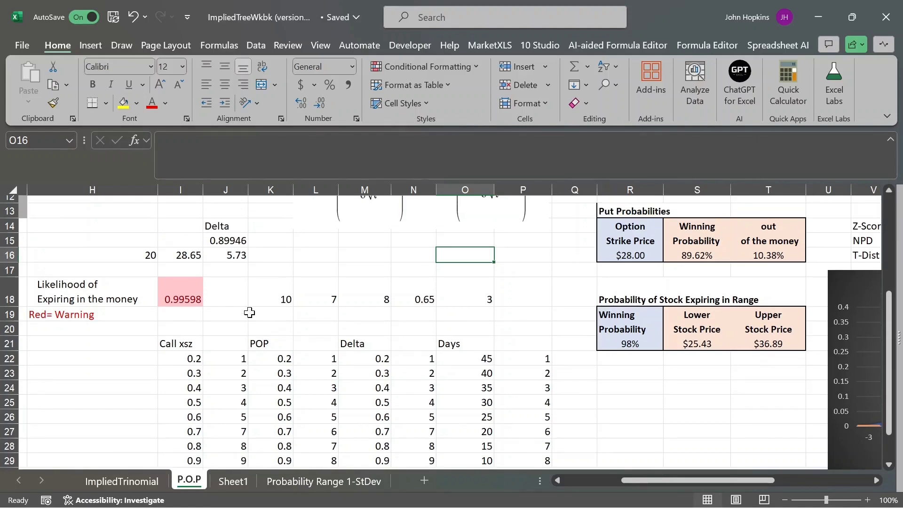
scroll(322, 248, up, 4)
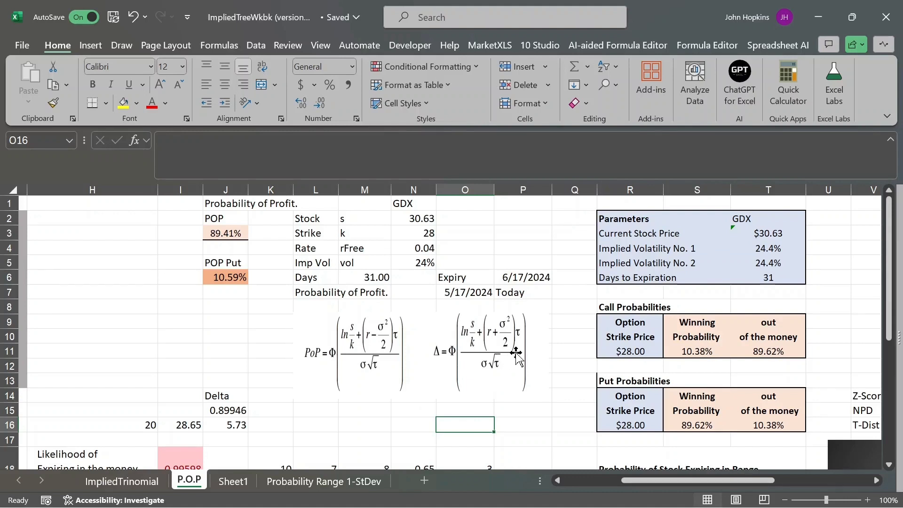
click(241, 410)
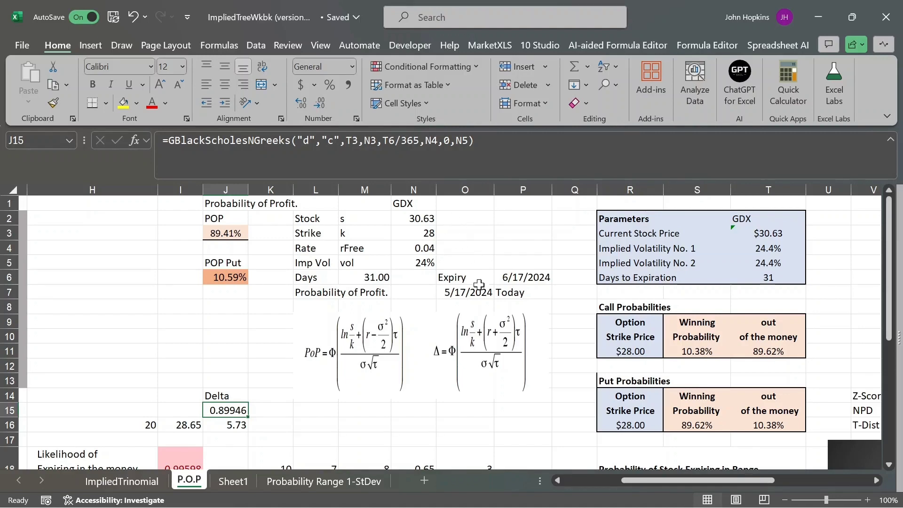
Step: Inspect the formulas behind the likelihood of expiring in the money and the score in N18, along with the lookup tables beneath
scroll(485, 320, down, 2)
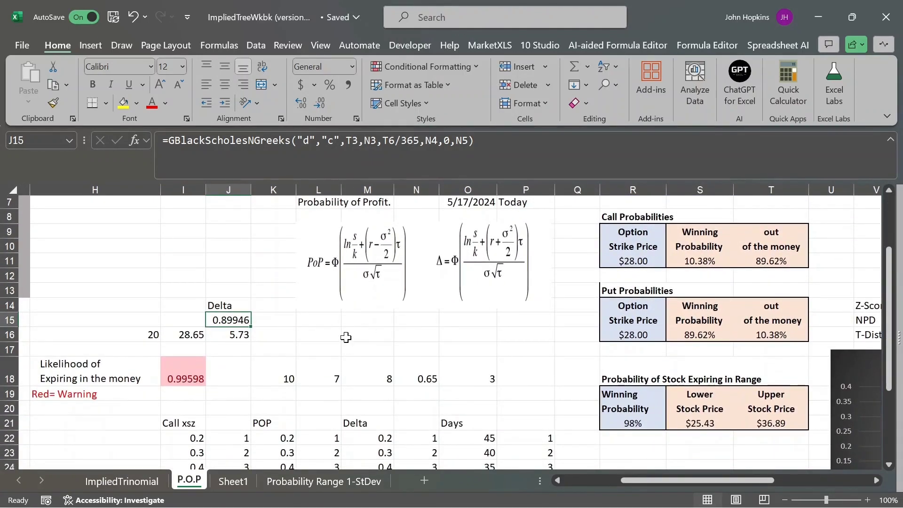
scroll(364, 349, down, 2)
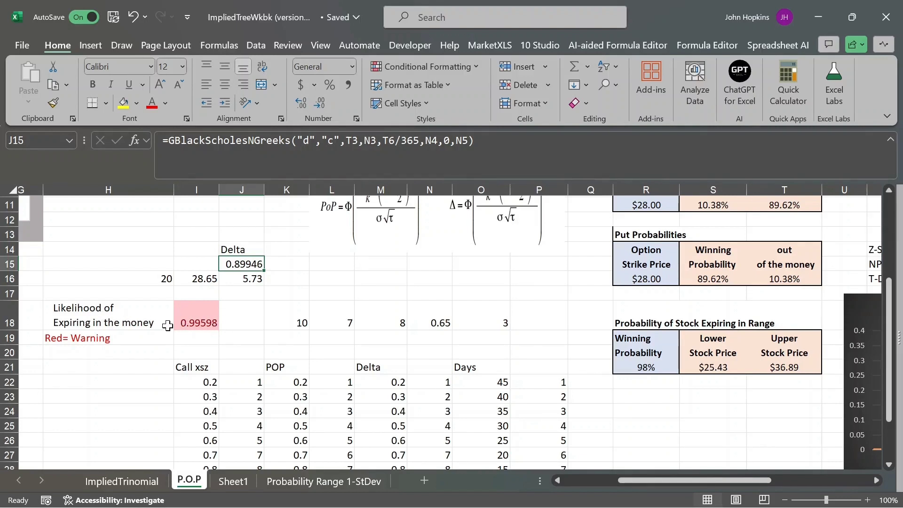
click(196, 319)
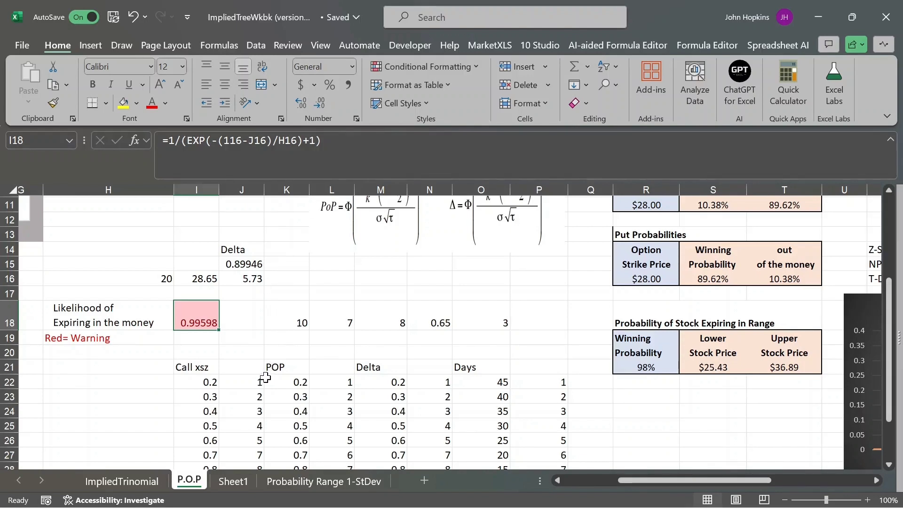
scroll(241, 446, down, 5)
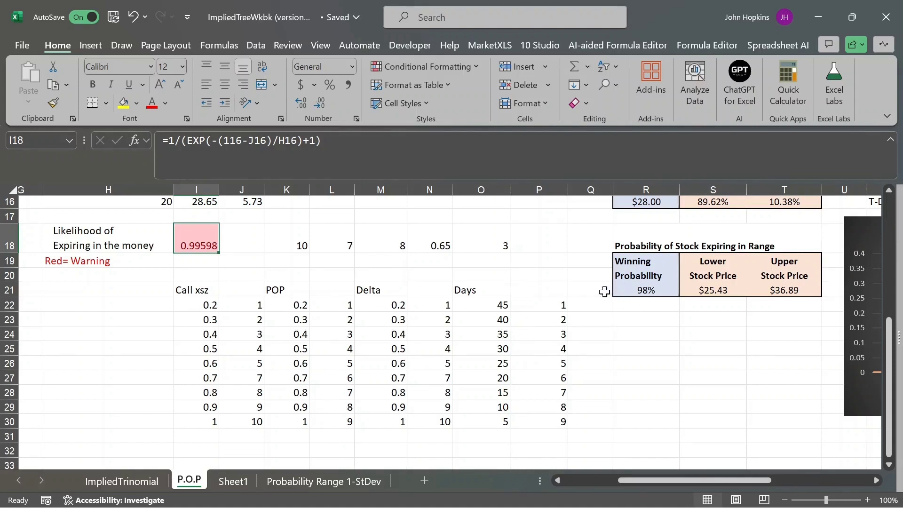
click(445, 241)
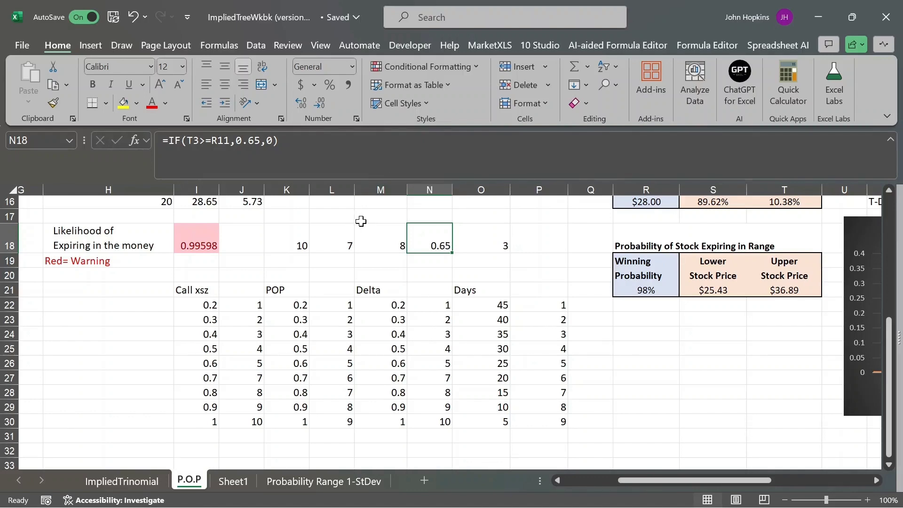
Step: Trace the inputs H16, I16 and J16 that feed the likelihood of expiring in the money formula in I18
scroll(361, 221, up, 5)
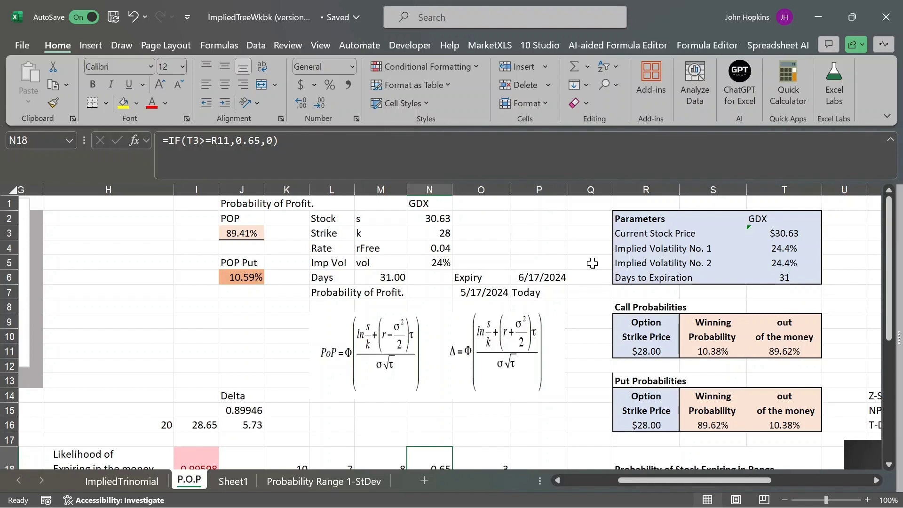
scroll(592, 263, down, 1)
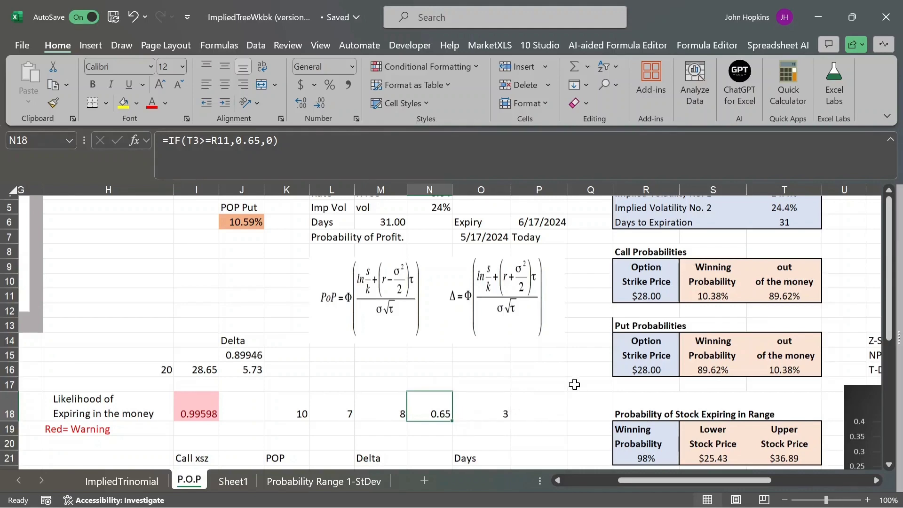
scroll(470, 393, down, 1)
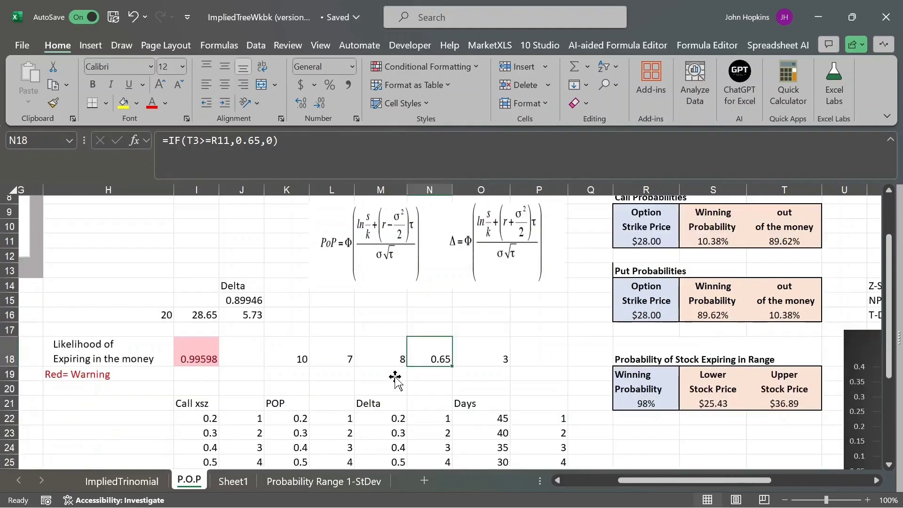
click(168, 317)
click(196, 316)
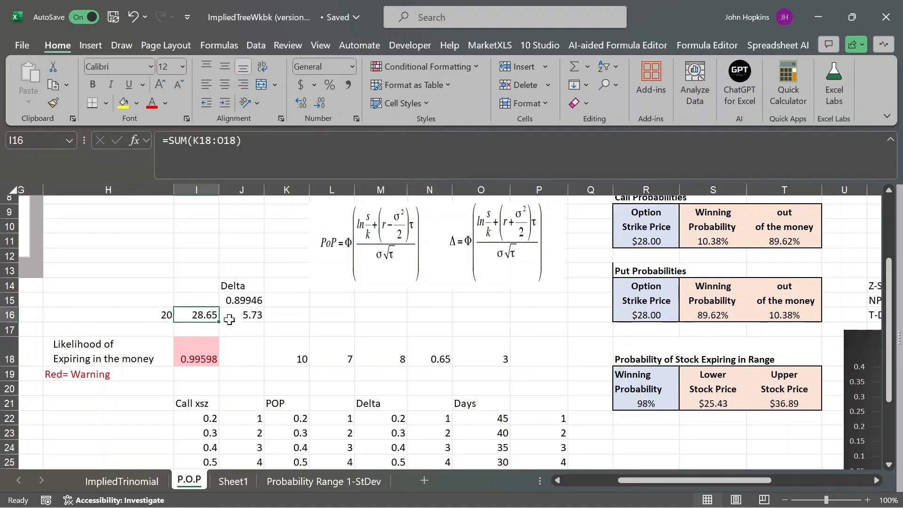
click(249, 317)
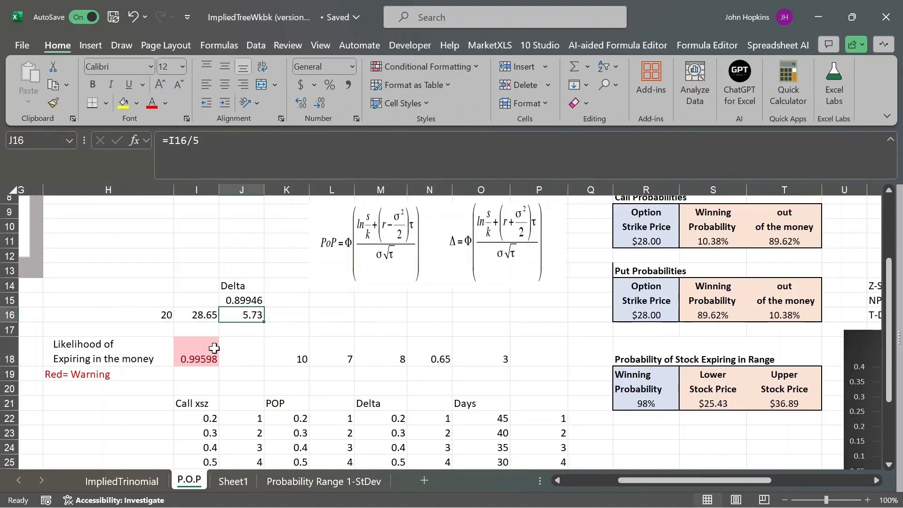
click(197, 352)
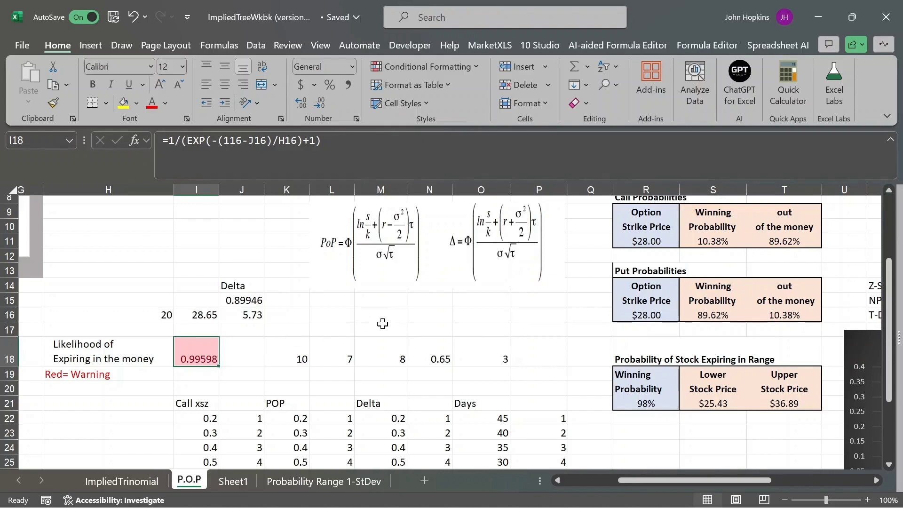
Step: Review the GDX parameters and inspect the winning and out-of-the-money formulas in the Call Probabilities and Put Probabilities tables
scroll(383, 324, down, 4)
scroll(383, 324, right, 1)
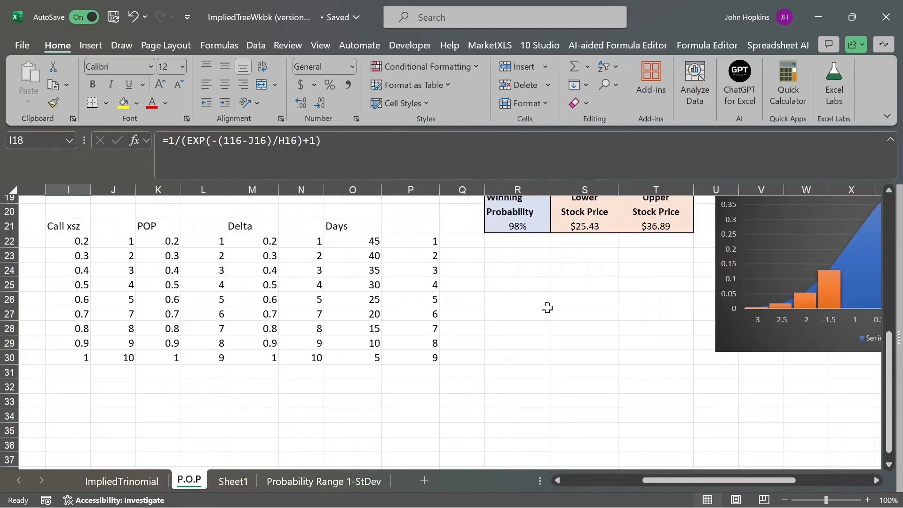
scroll(552, 309, up, 2)
scroll(552, 309, up, 5)
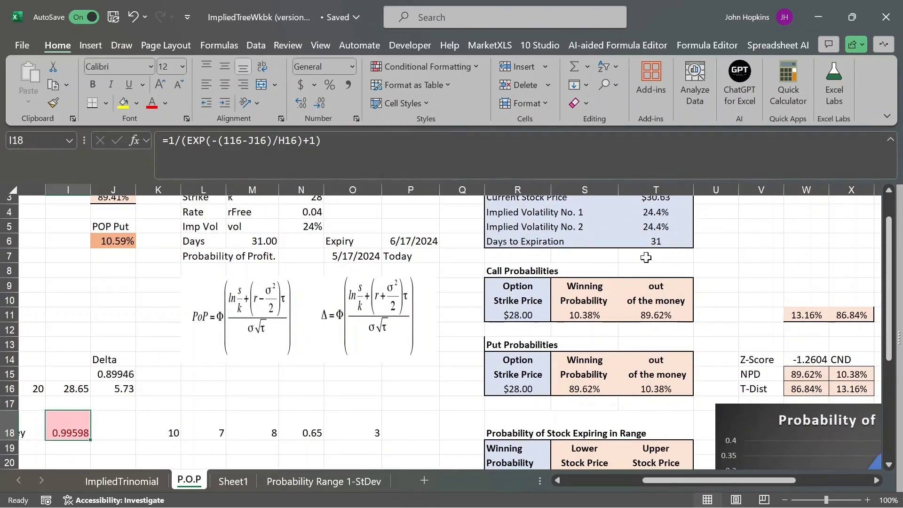
scroll(737, 248, up, 1)
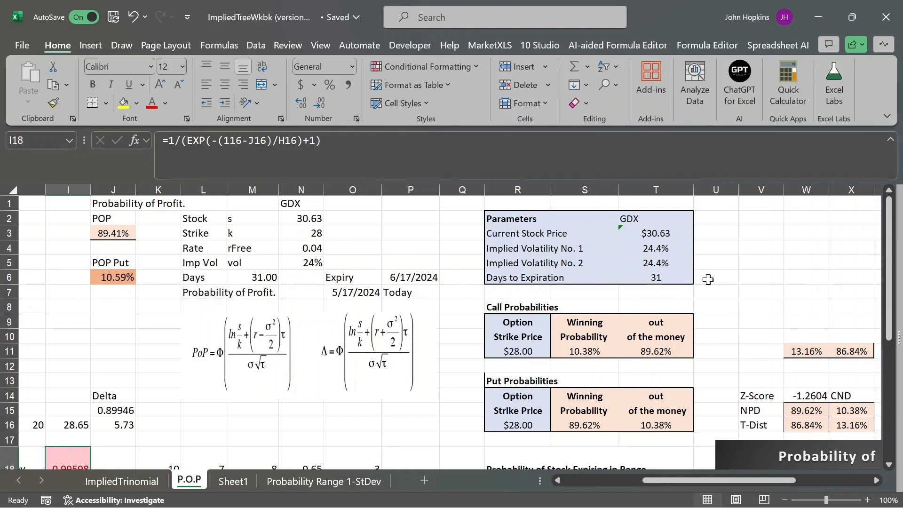
scroll(742, 328, down, 1)
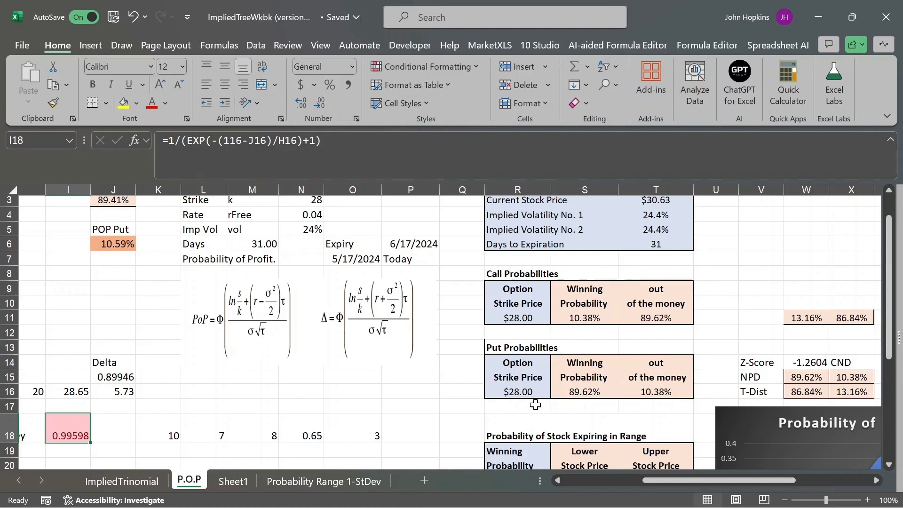
click(604, 322)
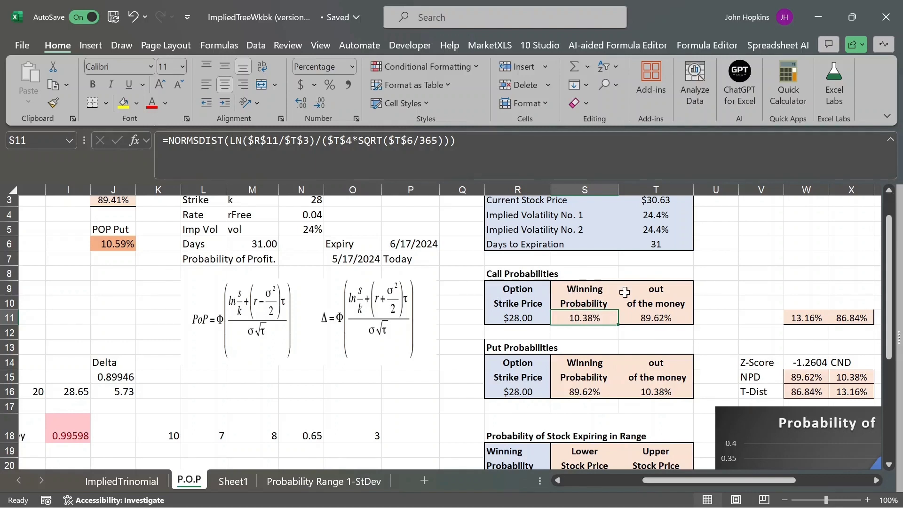
click(680, 321)
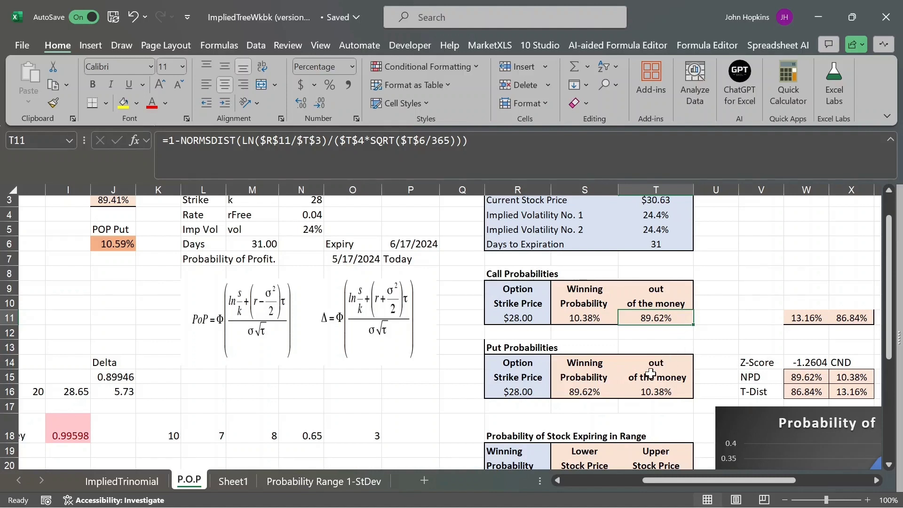
click(601, 392)
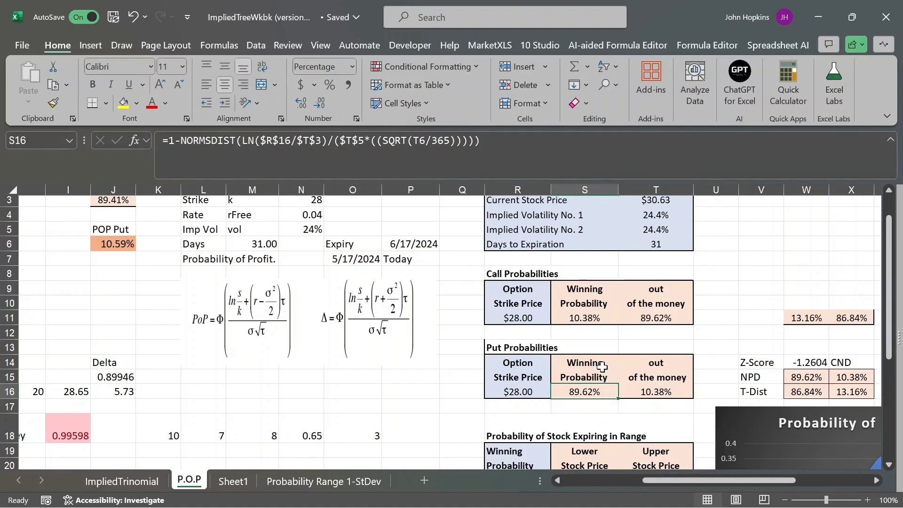
click(667, 392)
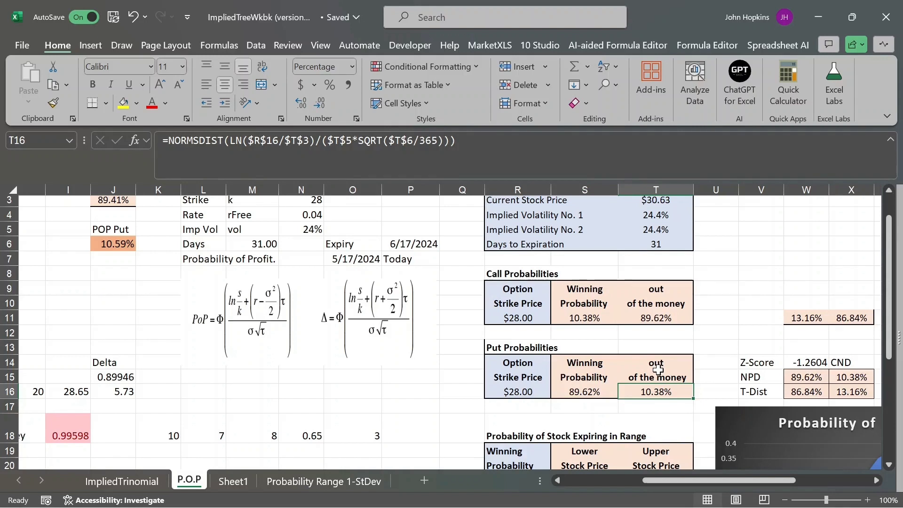
Step: Replace "out" with "in" in the "out of the money" heading of the Call Probabilities table
click(664, 293)
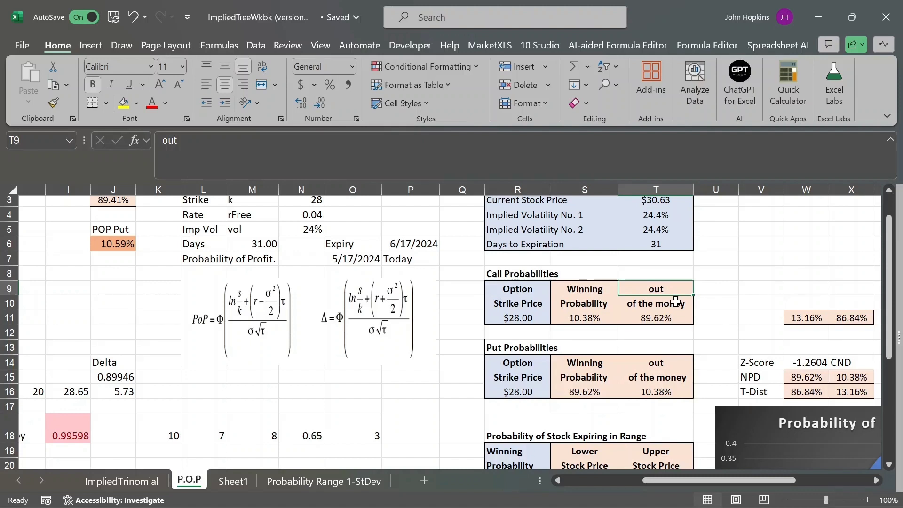
key(Delete)
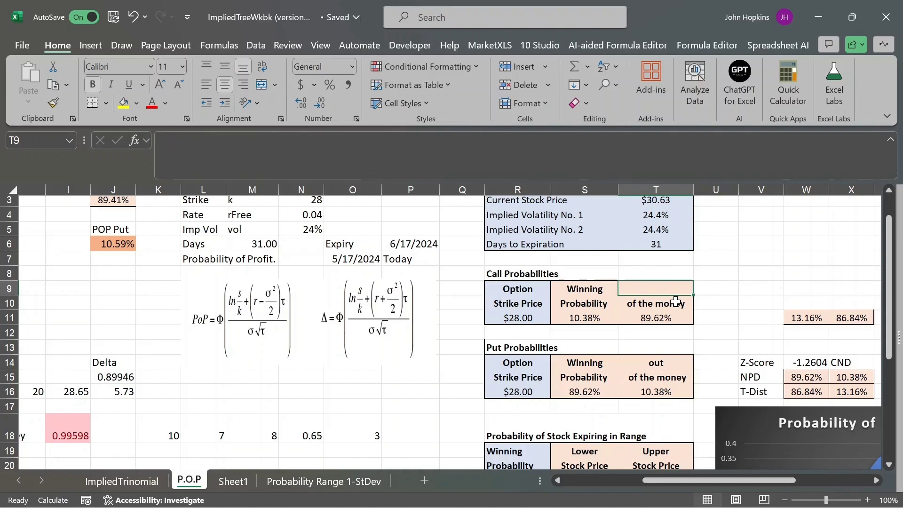
text(in)
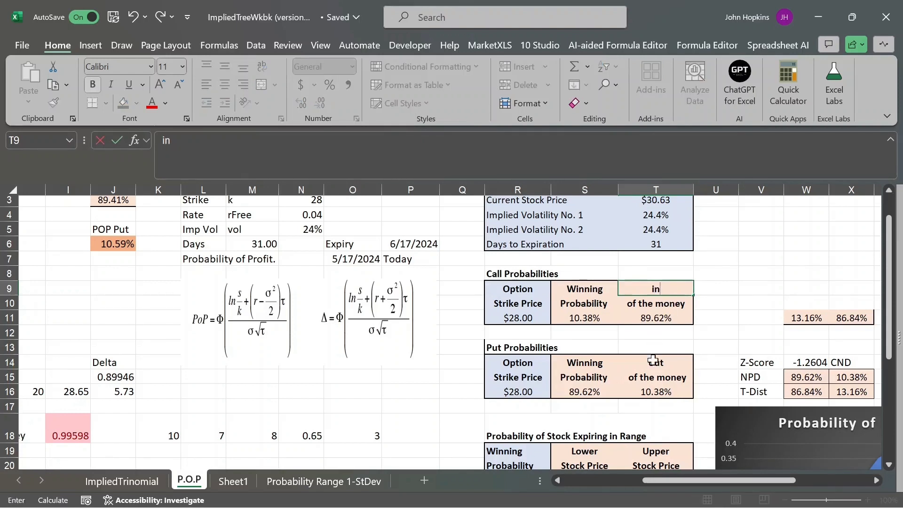
click(653, 367)
Step: Try to change the "out" heading text in the Put Probabilities table to "in" by editing within the cell
double_click(652, 367)
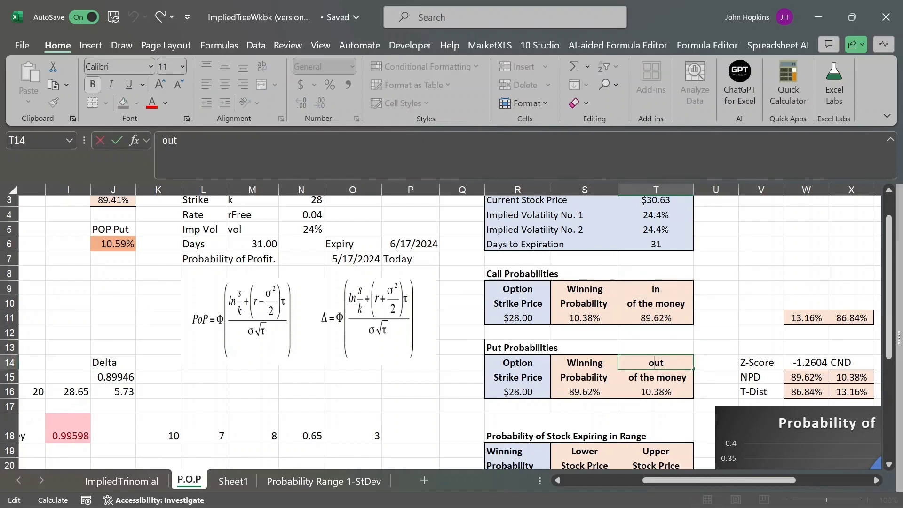
key(Delete)
text(in)
key(Return)
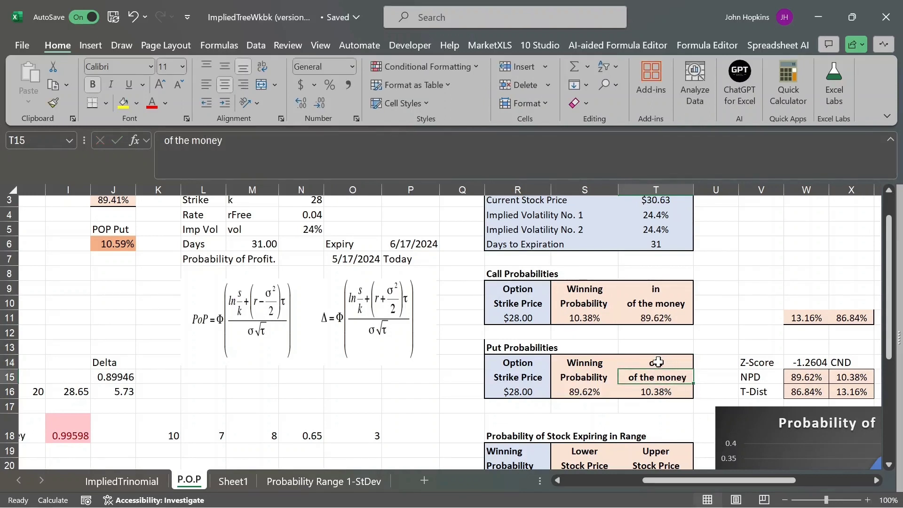
Step: Clear the heading in T14 of the Put Probabilities table and enter "in" above "of the money"
click(658, 362)
key(Delete)
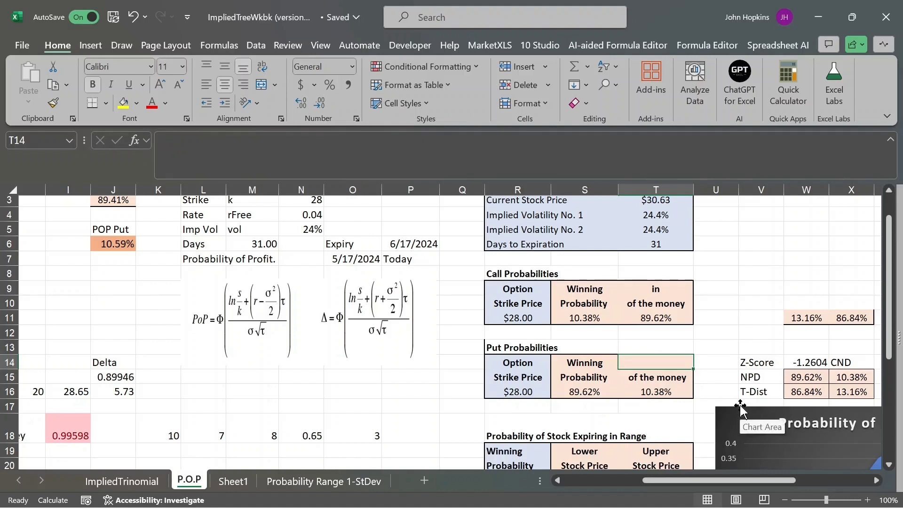
text(in)
key(Return)
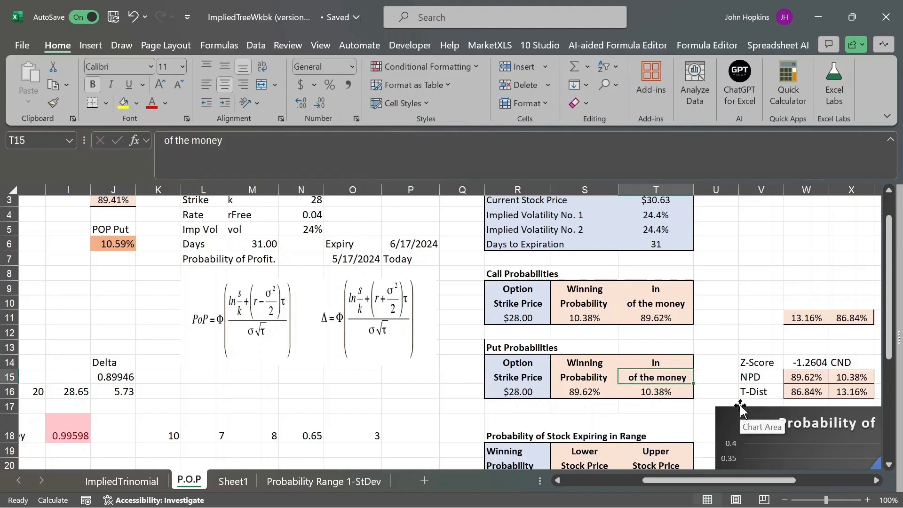
Step: Inspect the lower stock price formula in the Probability of Stock Expiring in Range table and the put's winning probability formula
scroll(697, 383, down, 2)
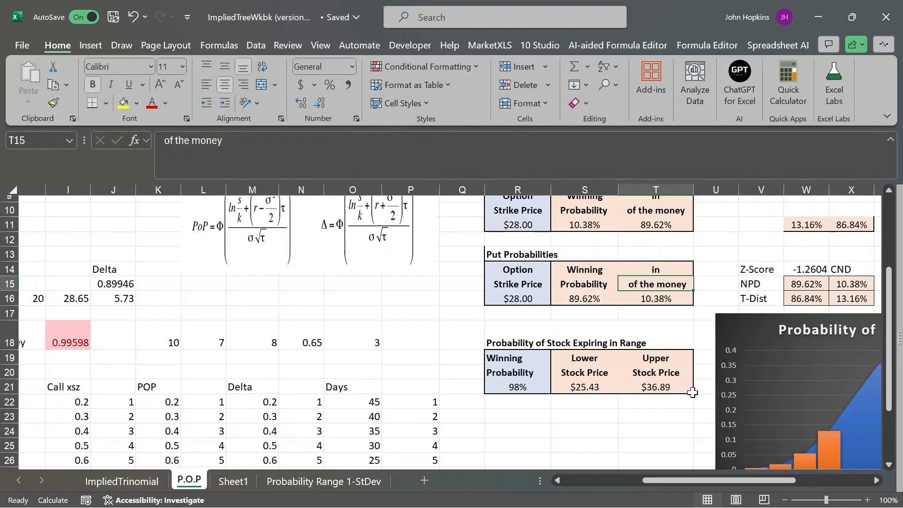
click(593, 386)
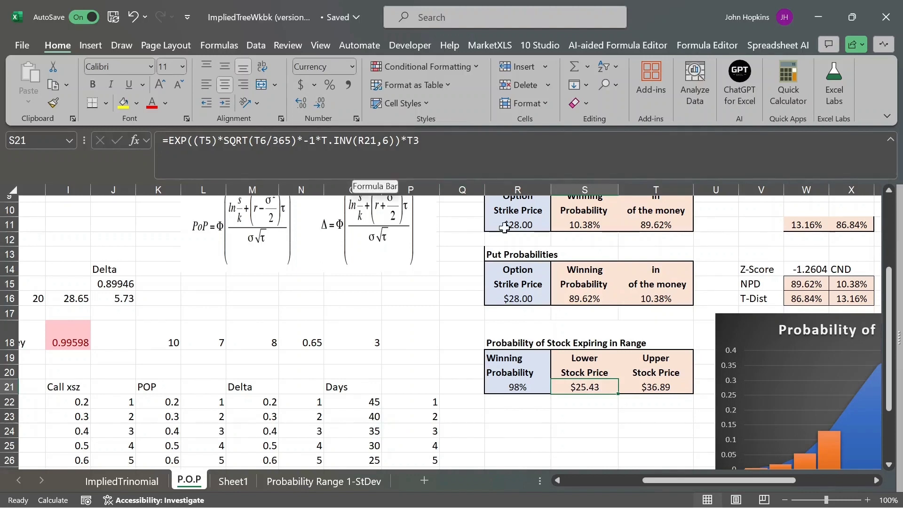
click(464, 328)
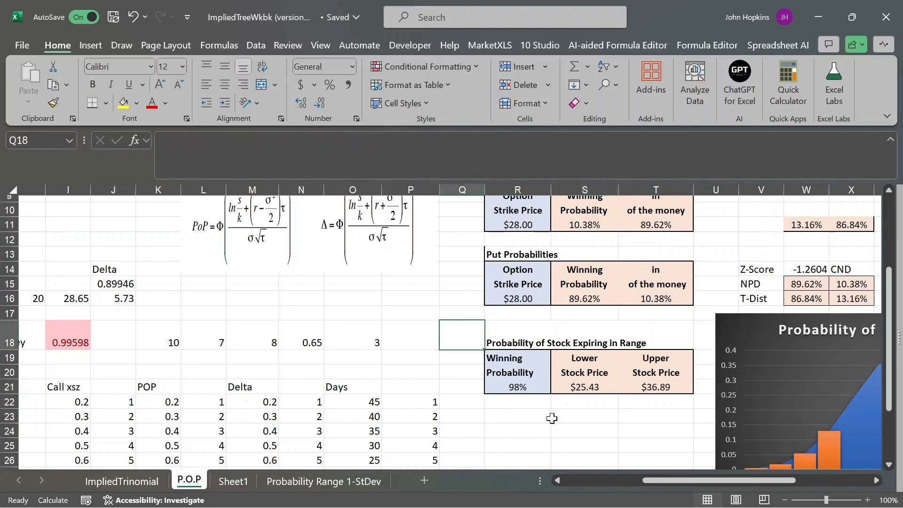
click(569, 423)
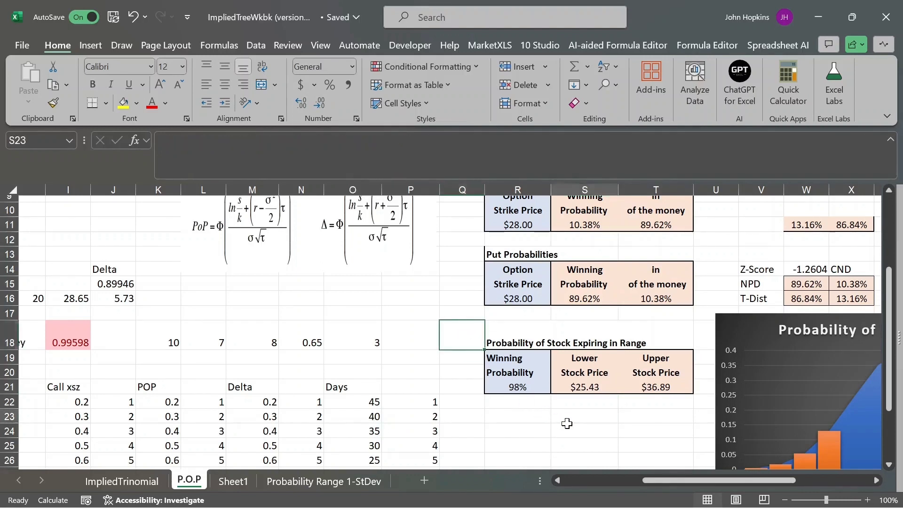
click(592, 300)
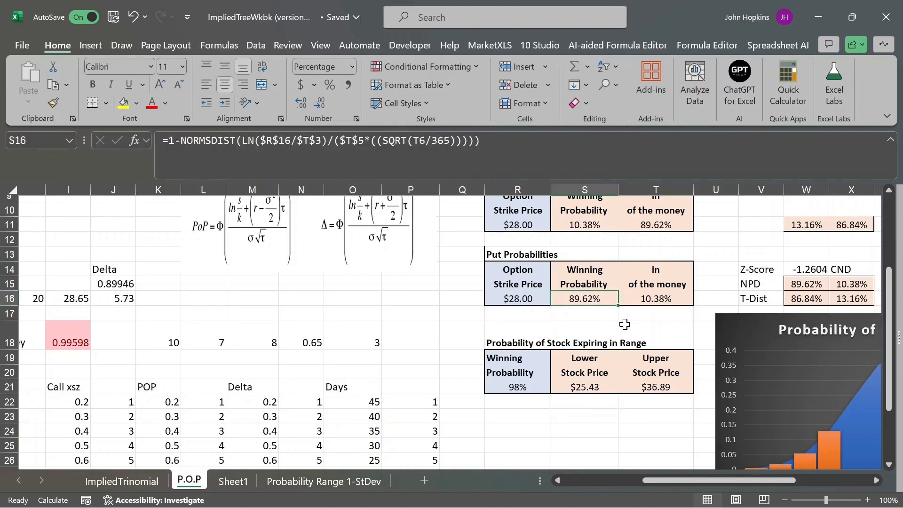
Step: Change the title of the put probability chart to "Probability of Put in the Money" and save the workbook
scroll(625, 324, right, 6)
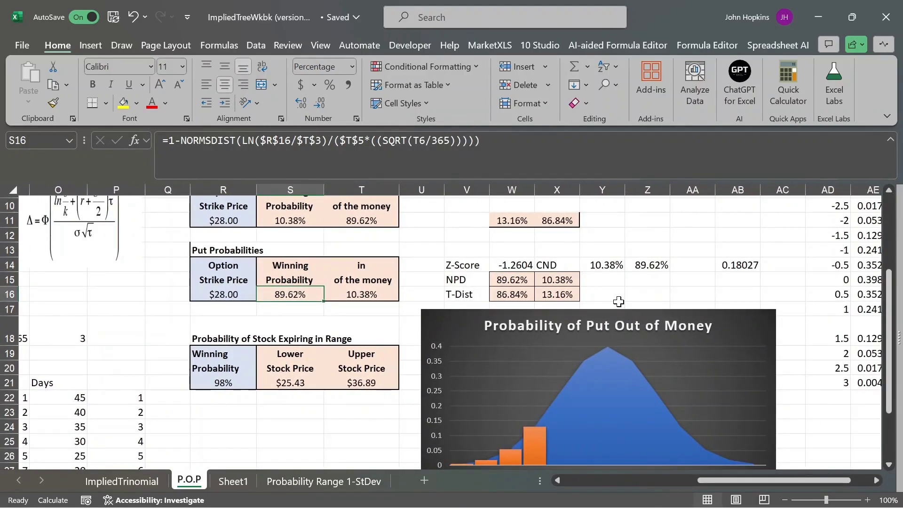
scroll(610, 234, up, 1)
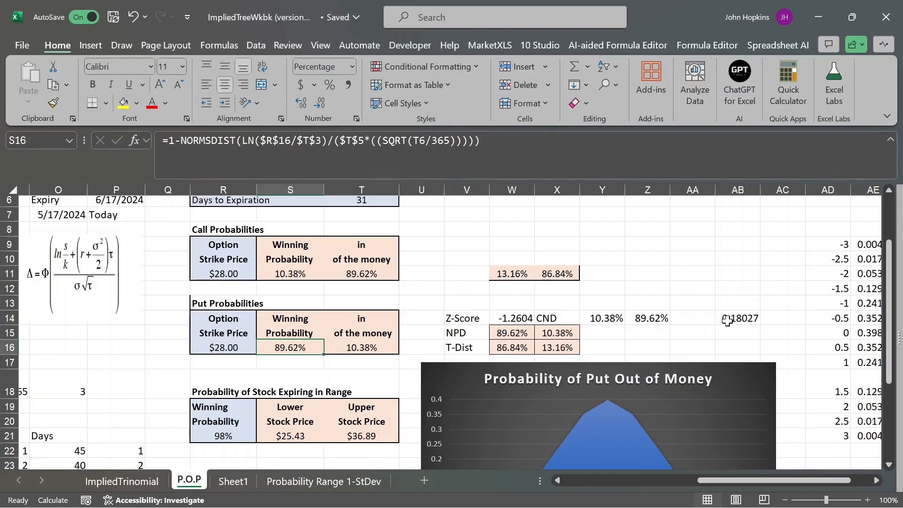
scroll(695, 369, down, 3)
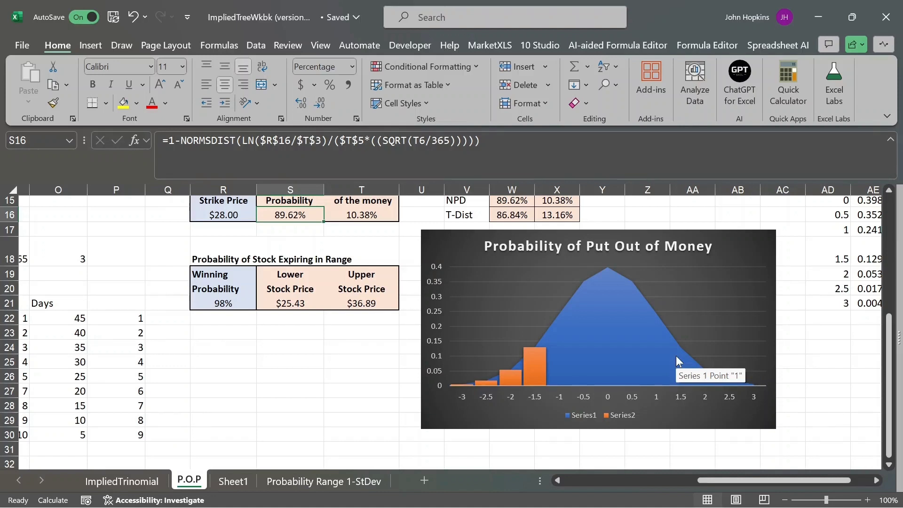
scroll(677, 361, up, 1)
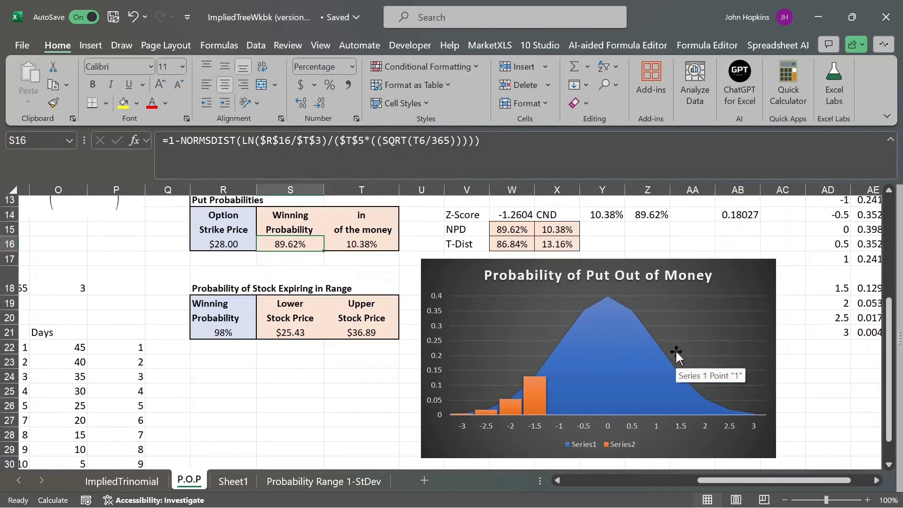
click(585, 282)
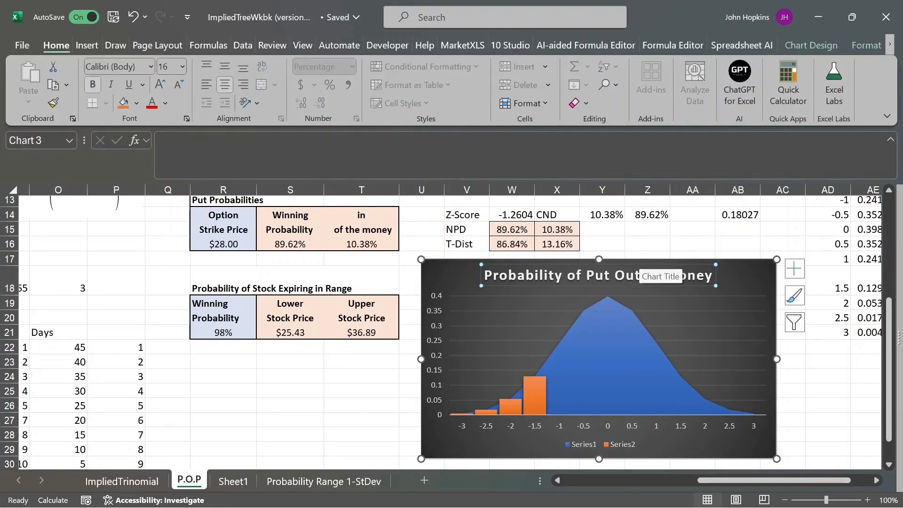
click(641, 275)
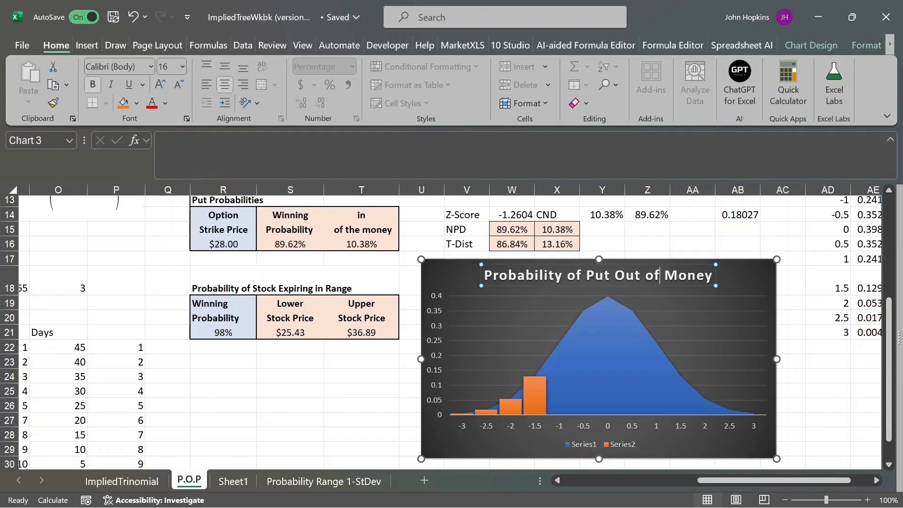
key(BackSpace)
key(BackSpace)
key(BackSpace)
key(BackSpace)
key(BackSpace)
key(BackSpace)
key(BackSpace)
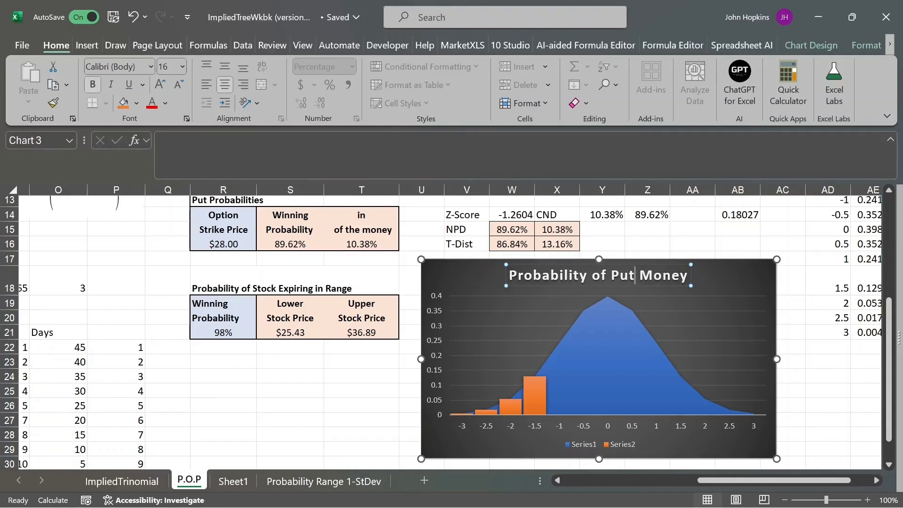
text(in)
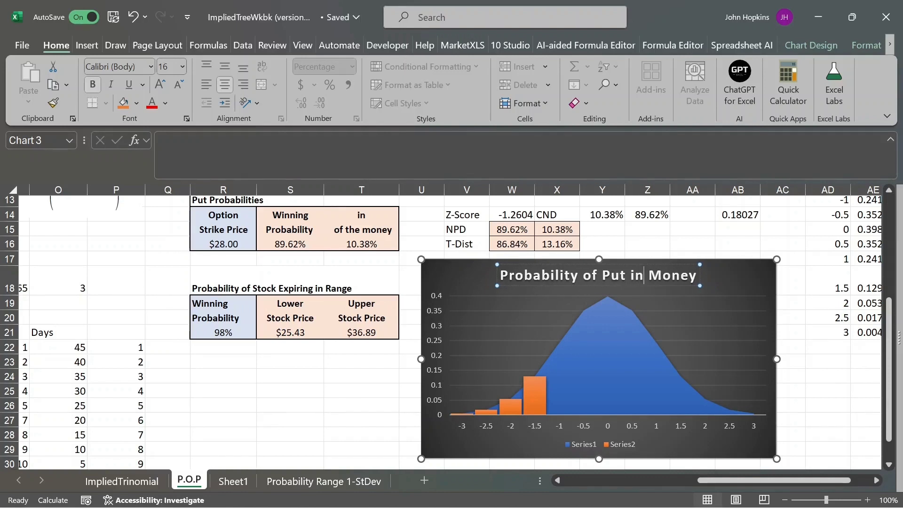
text( the)
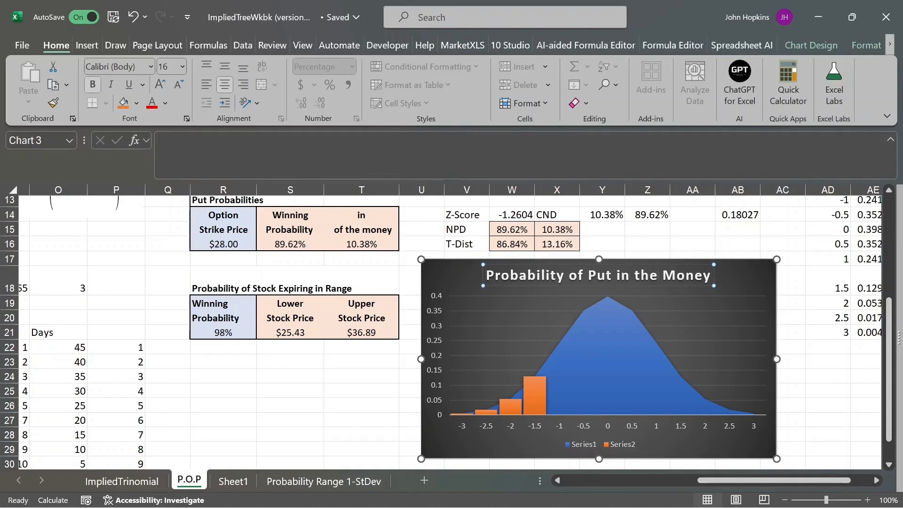
click(795, 287)
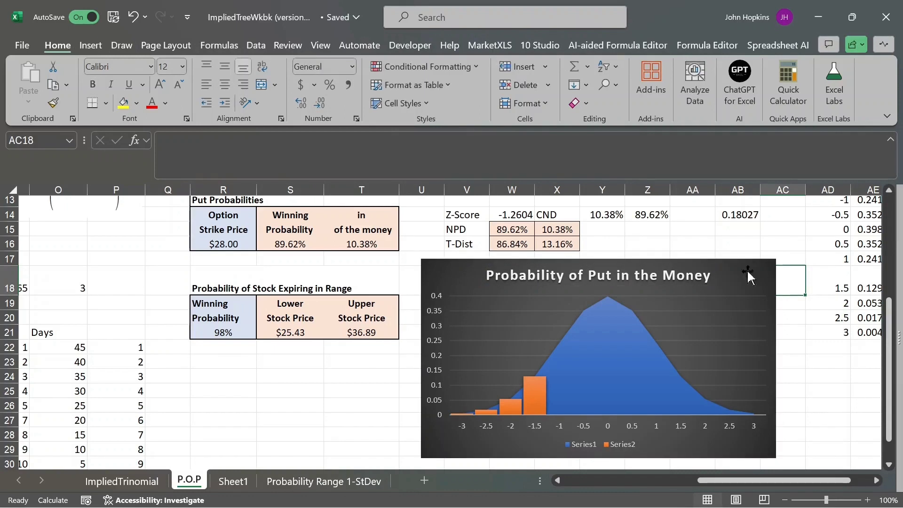
click(114, 19)
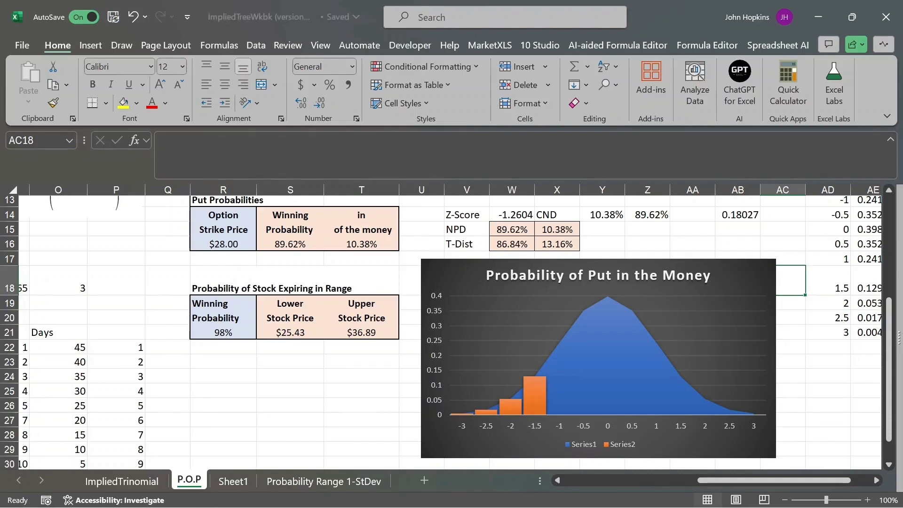
Step: Examine the put chart's source data in columns AD to AF, and view Sheet1 and the MarketXLS tools
scroll(751, 240, up, 4)
scroll(751, 241, right, 3)
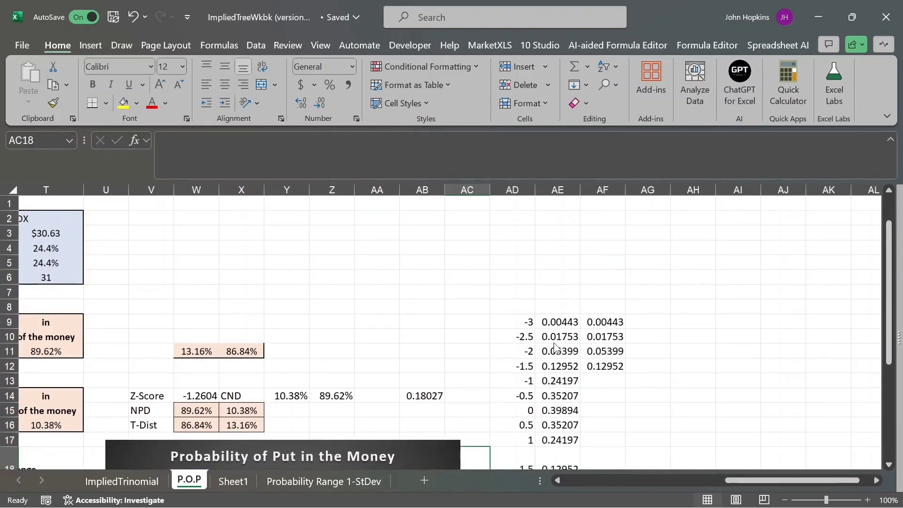
scroll(602, 436, down, 2)
scroll(602, 436, down, 2)
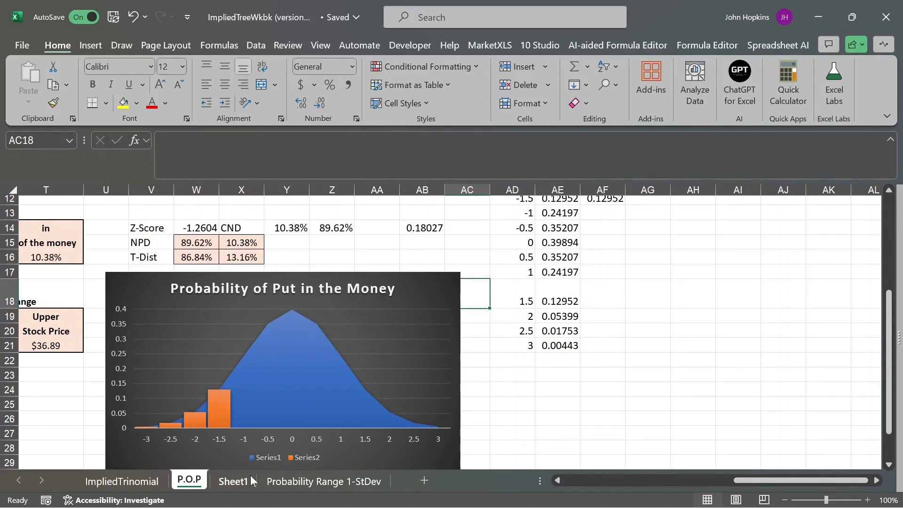
click(233, 478)
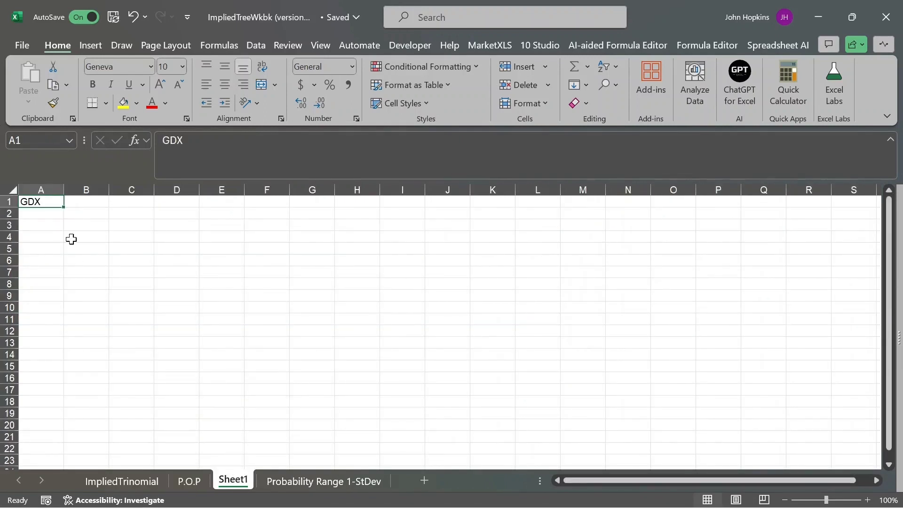
click(498, 47)
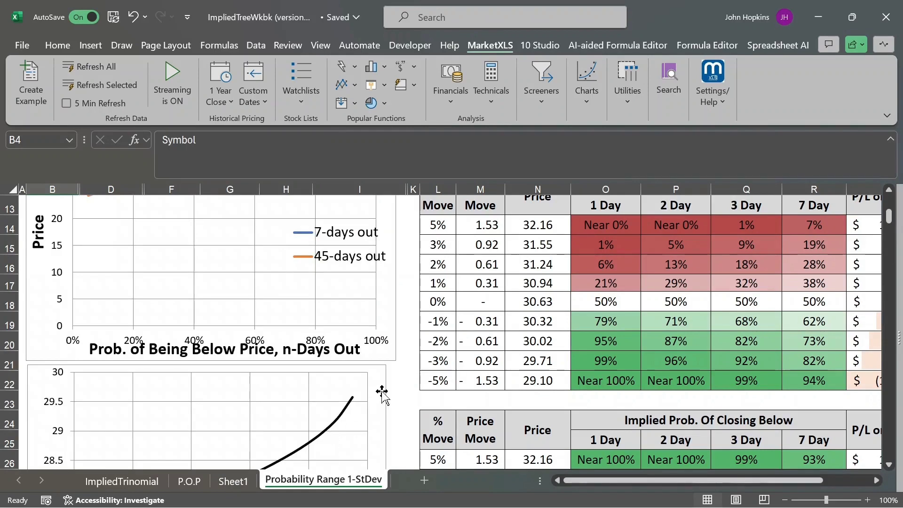
Step: Review the yellow input cells and the Expected Range table for GDX on the Probability Range 1-StDev sheet
scroll(405, 382, up, 4)
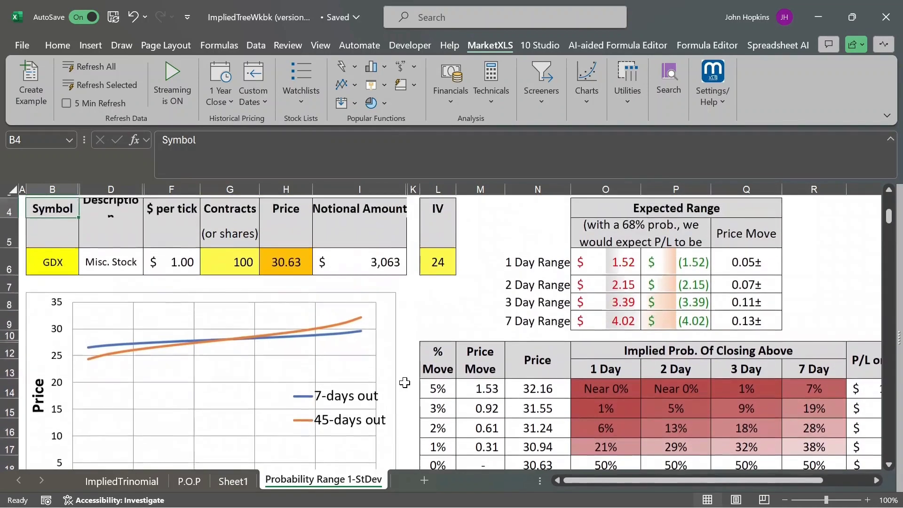
scroll(404, 382, down, 6)
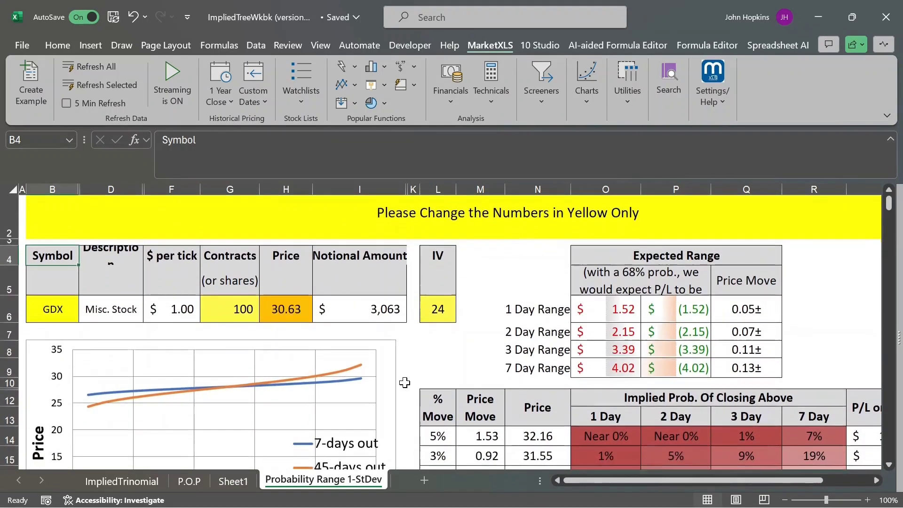
scroll(405, 383, down, 3)
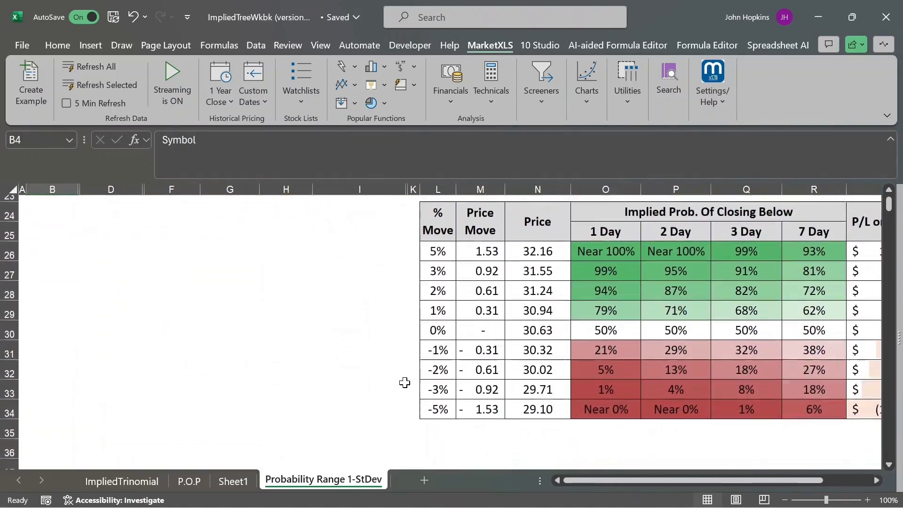
scroll(404, 383, up, 7)
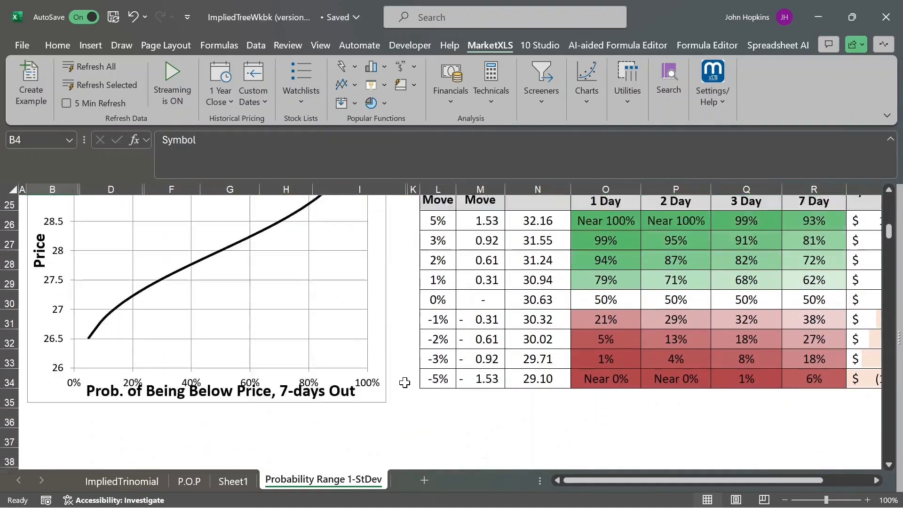
scroll(405, 382, up, 2)
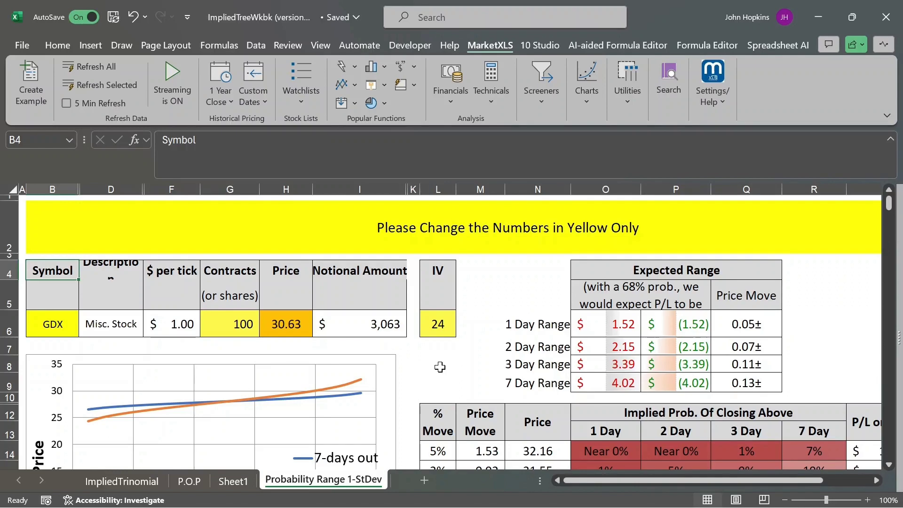
scroll(440, 367, down, 1)
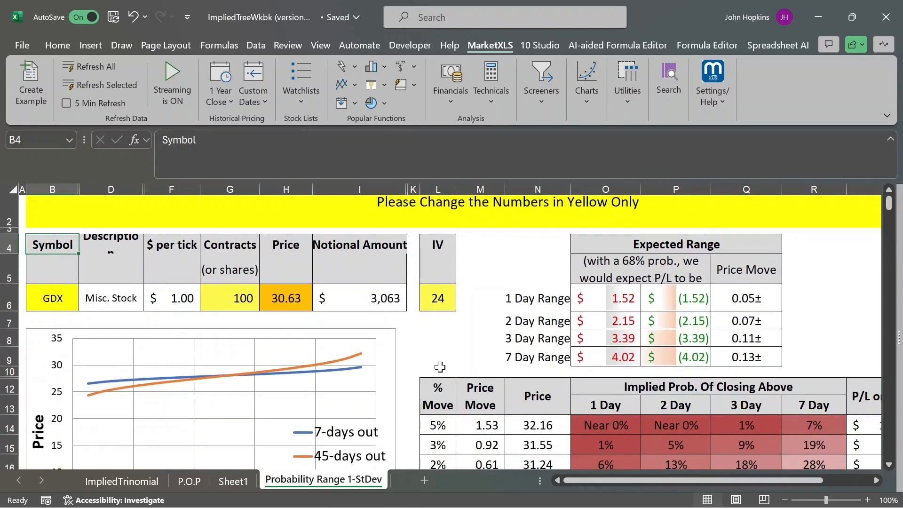
scroll(440, 367, up, 1)
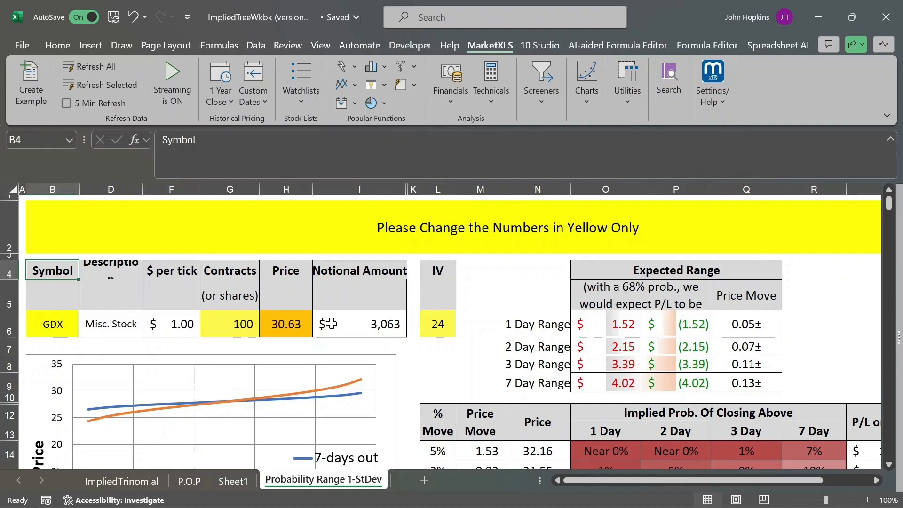
scroll(471, 352, down, 1)
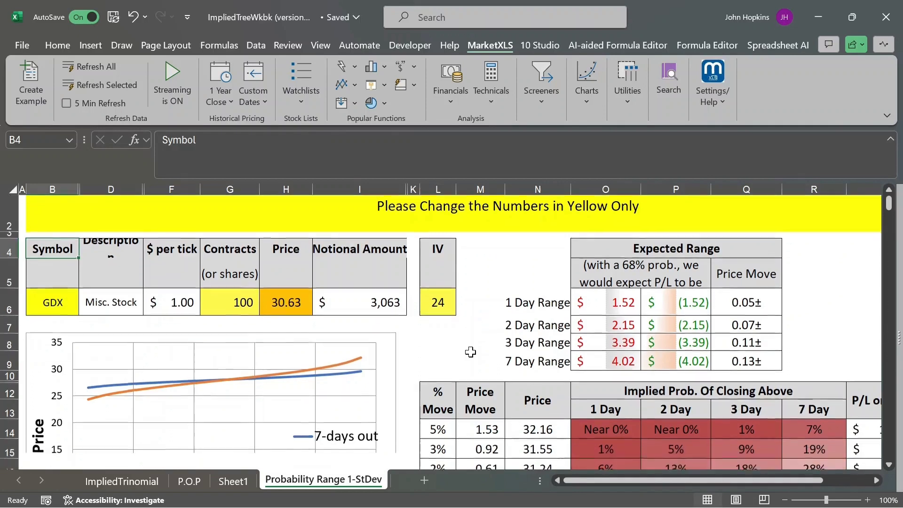
Step: Examine the n-days-out and 7-days-out price probability charts alongside the Implied Prob. Of Closing Above and Closing Below tables
scroll(471, 352, down, 4)
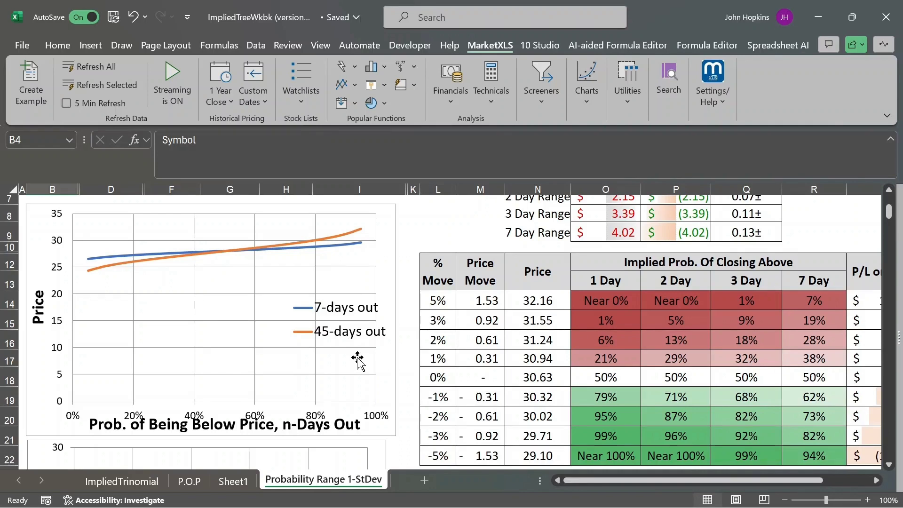
scroll(358, 359, up, 1)
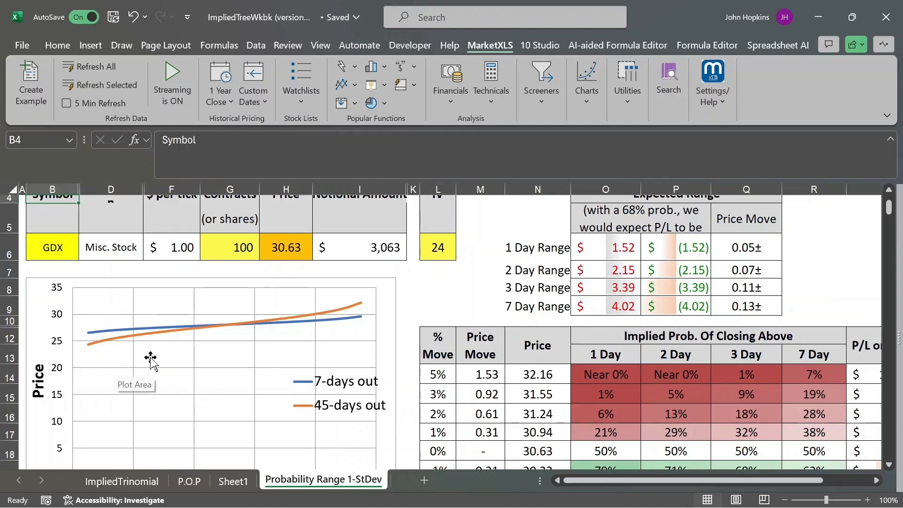
scroll(253, 353, down, 1)
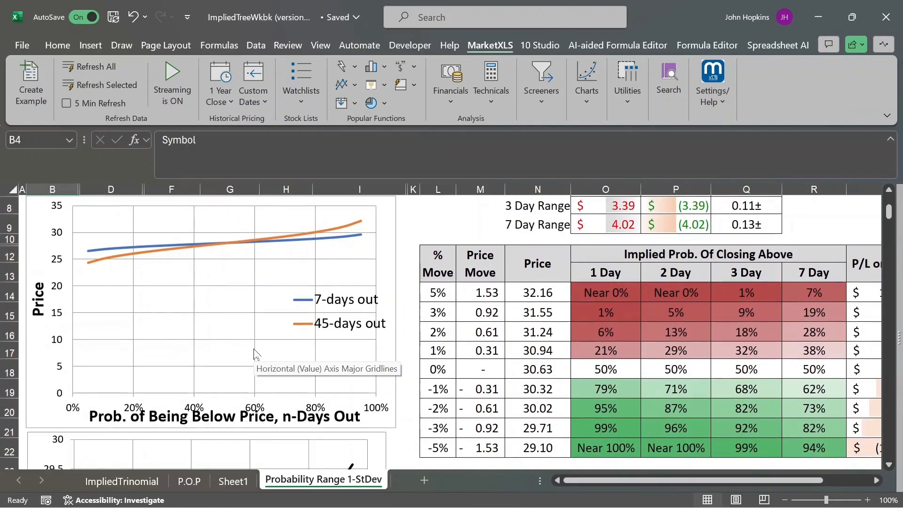
scroll(391, 399, down, 5)
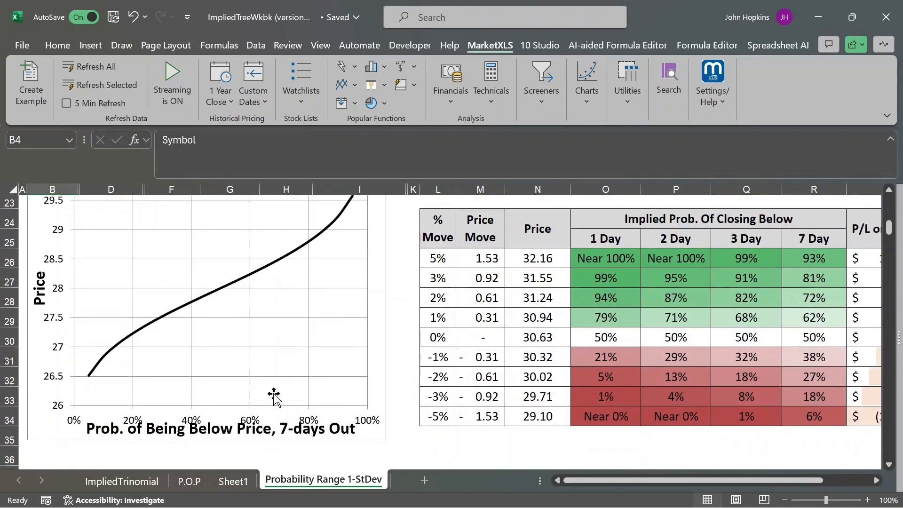
scroll(280, 330, up, 1)
scroll(282, 343, up, 2)
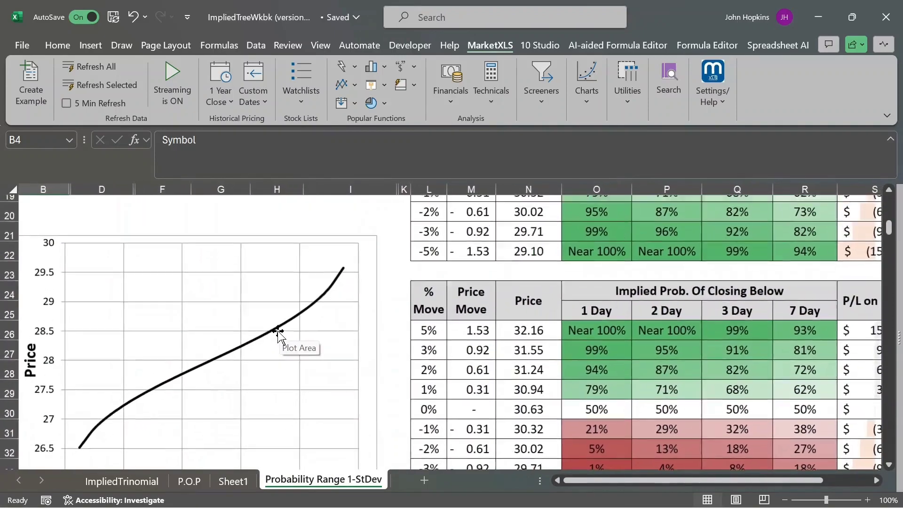
scroll(288, 365, down, 2)
scroll(288, 362, down, 2)
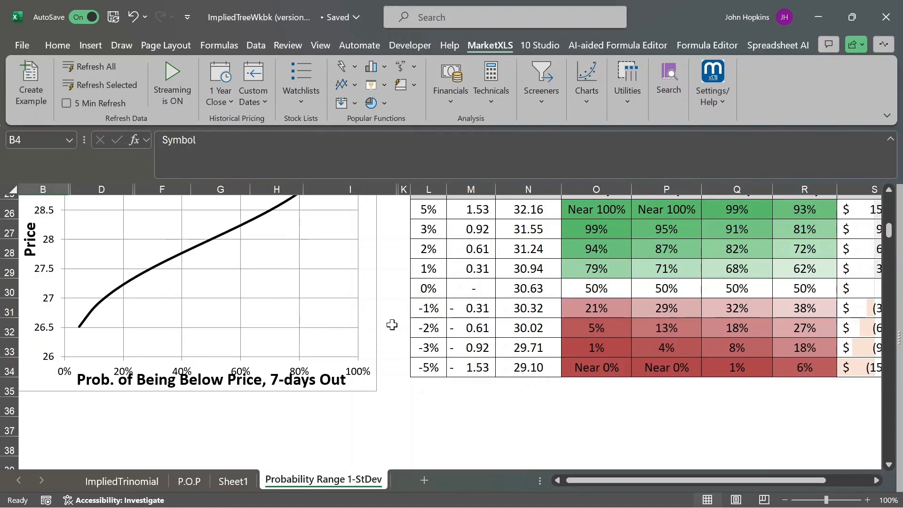
scroll(392, 325, up, 6)
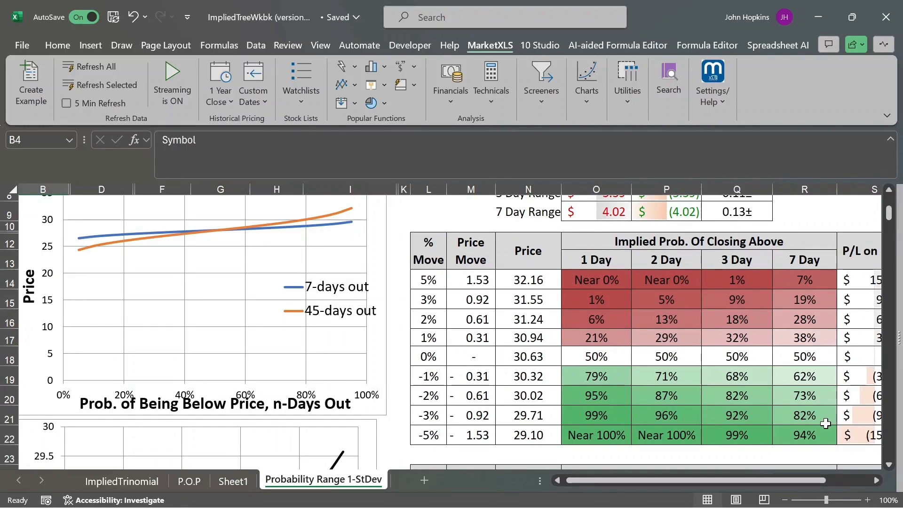
Step: Examine the P/L on Long and P/L on Short columns of both closing-probability tables and the 1 Day Range formula under Expected Range
scroll(826, 424, down, 5)
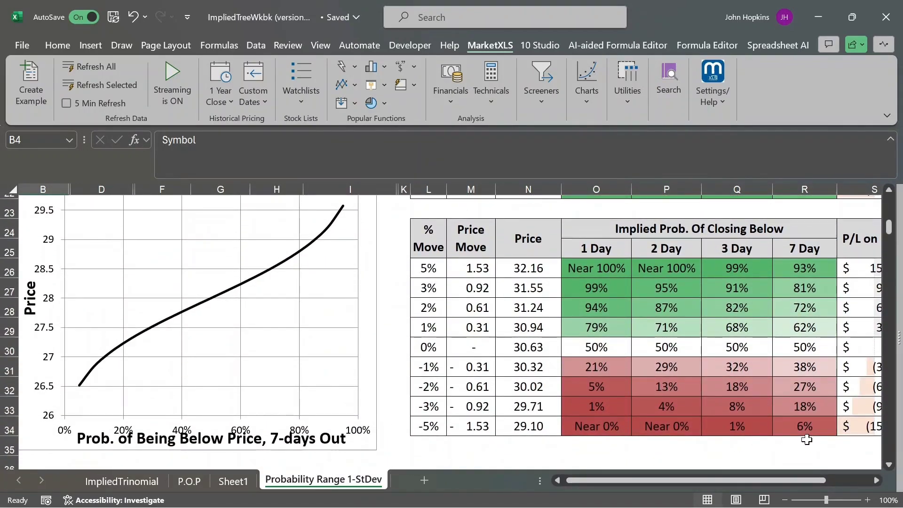
scroll(810, 440, right, 3)
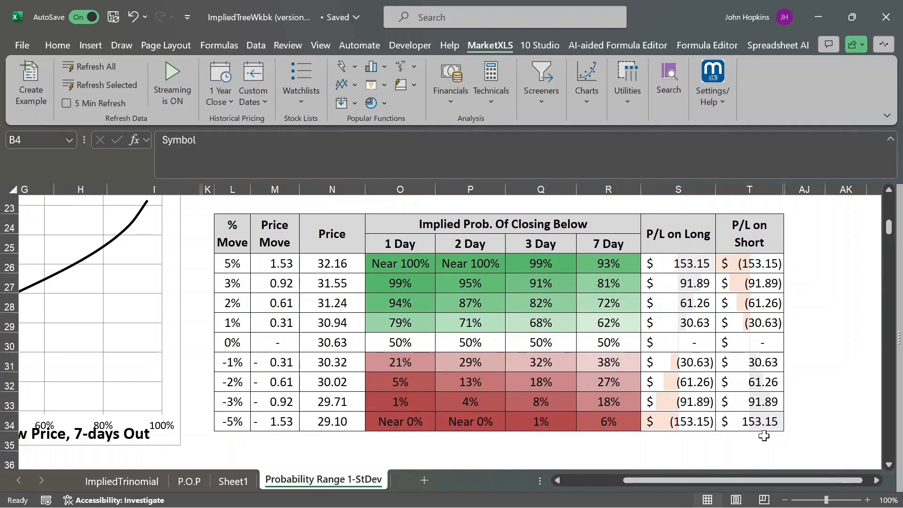
scroll(691, 420, up, 5)
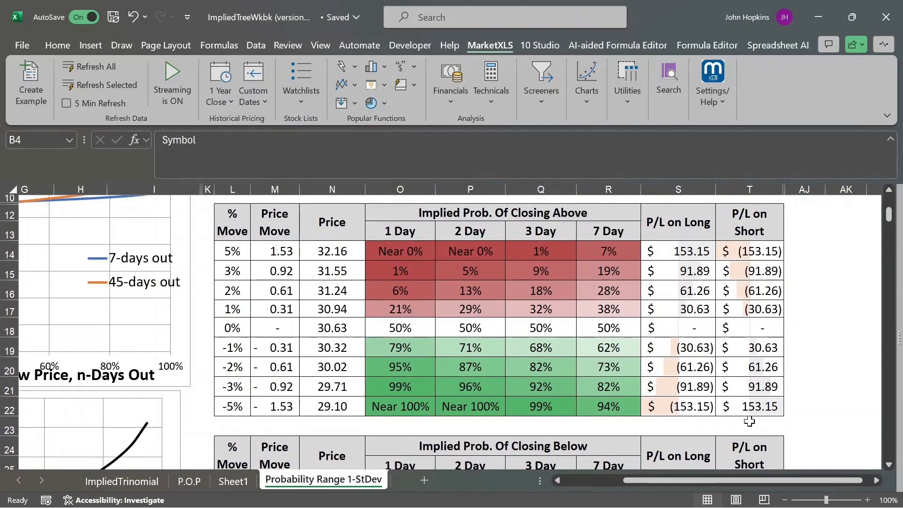
scroll(637, 371, up, 3)
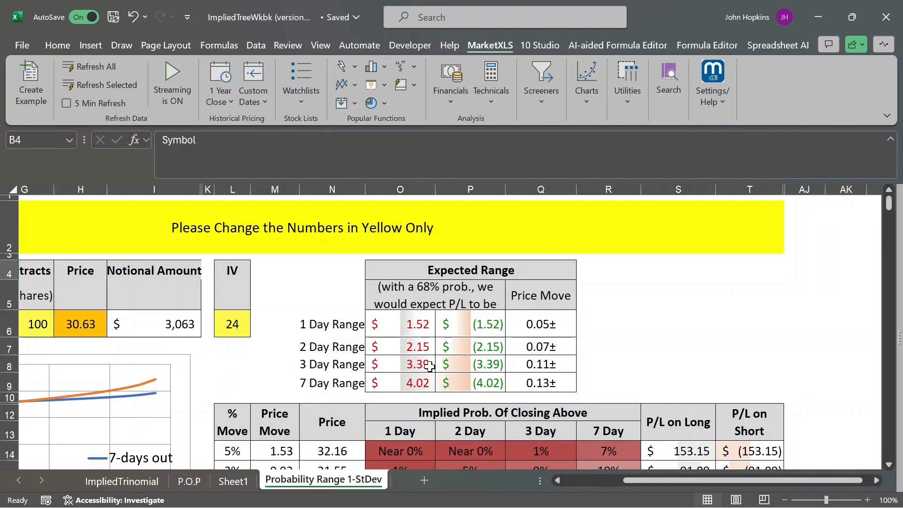
click(426, 324)
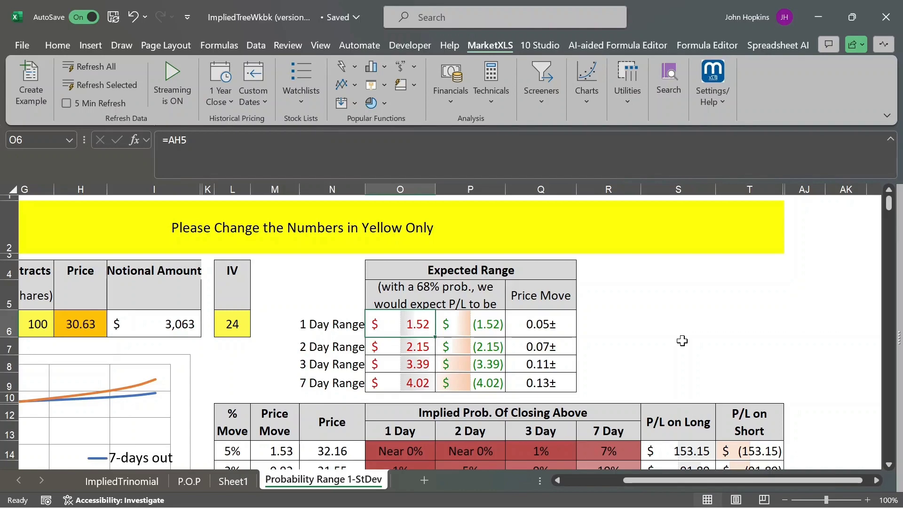
scroll(682, 340, down, 2)
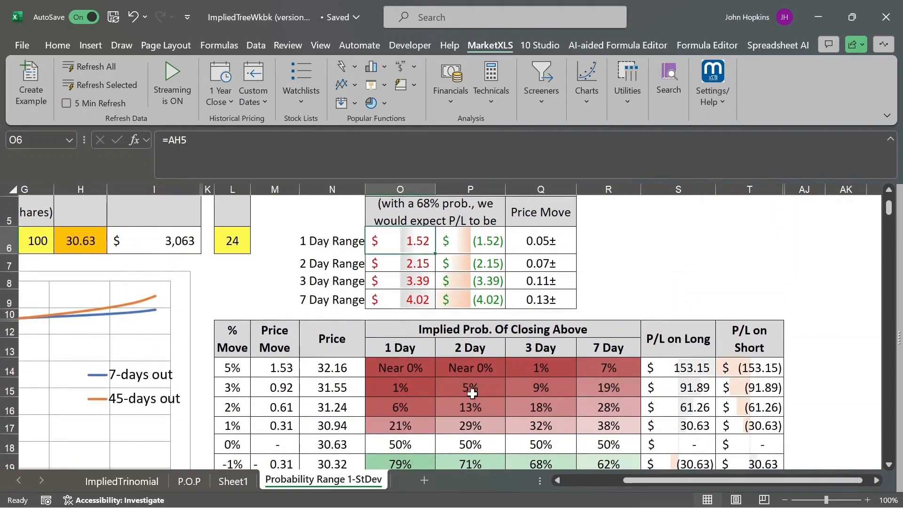
Step: Revisit the put probability chart on the P.O.P sheet and the Derman-Kani-Chriss inputs and option outputs on the ImpliedTrinomial sheet
click(235, 480)
click(191, 482)
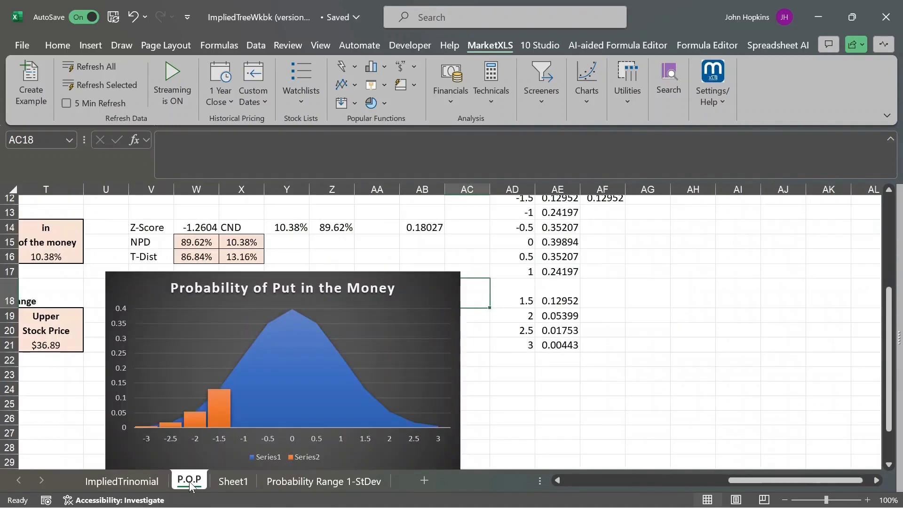
click(126, 482)
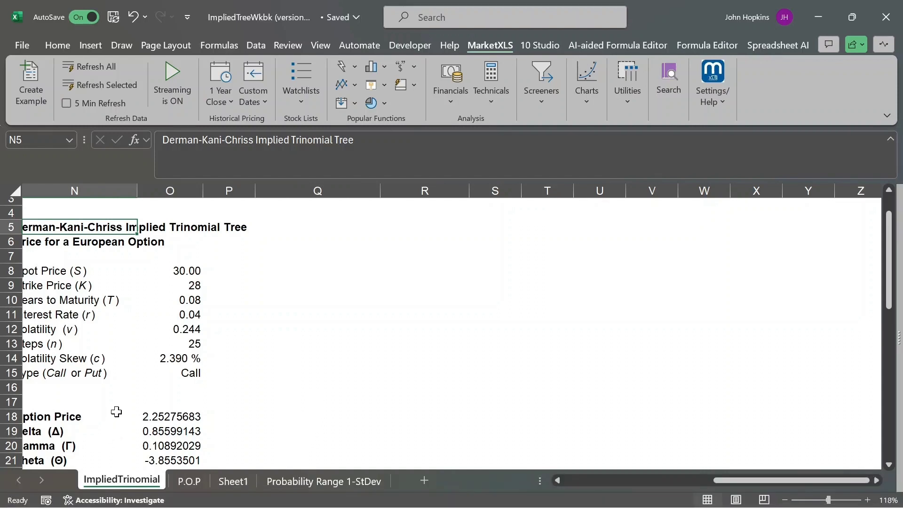
scroll(116, 412, down, 1)
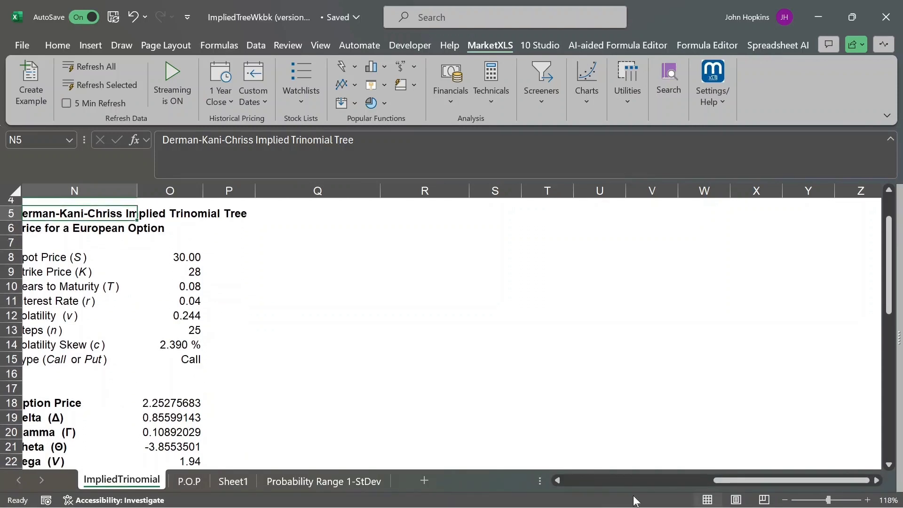
mouse_move(606, 507)
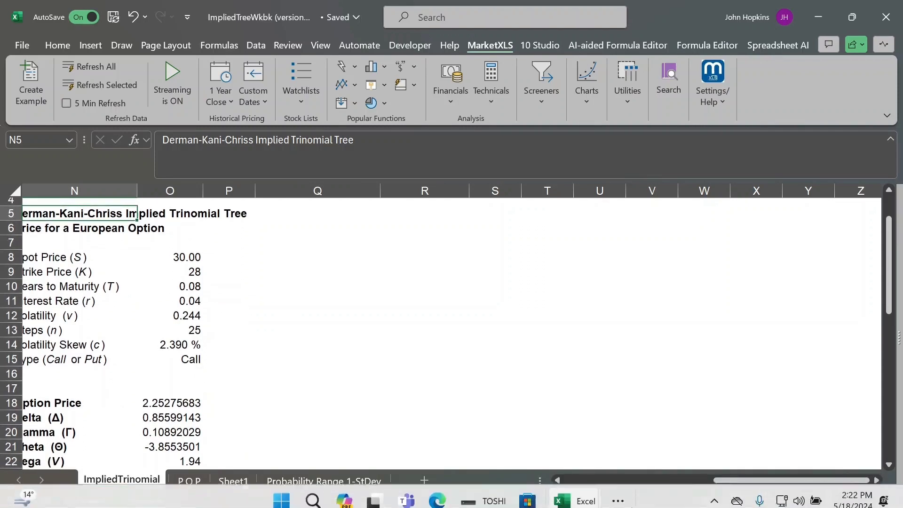
click(618, 502)
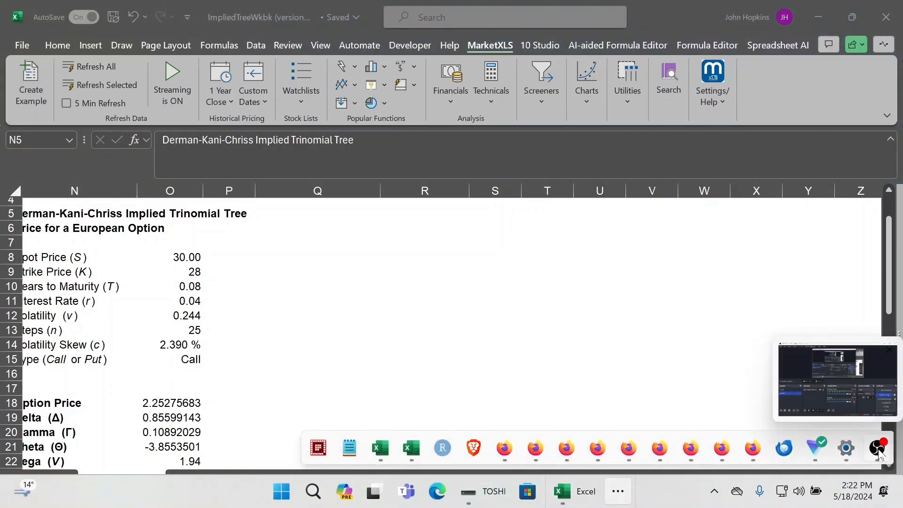
click(879, 453)
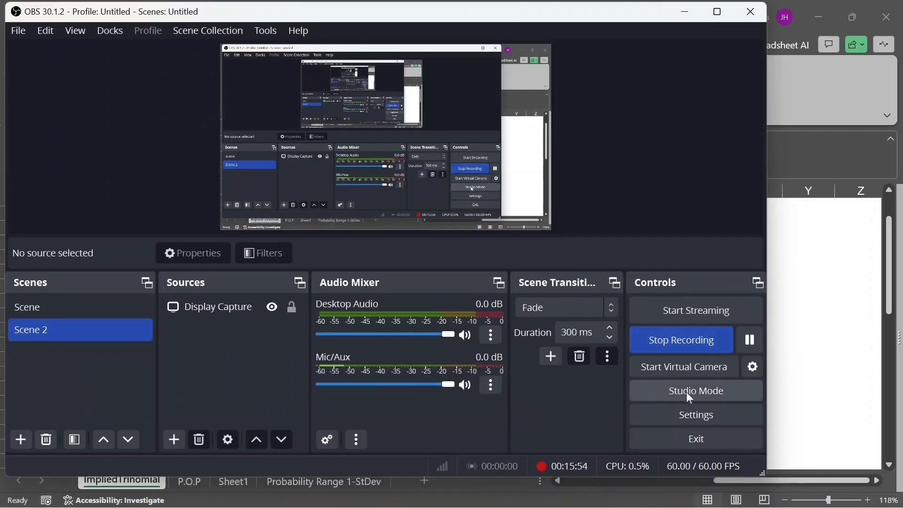
click(687, 343)
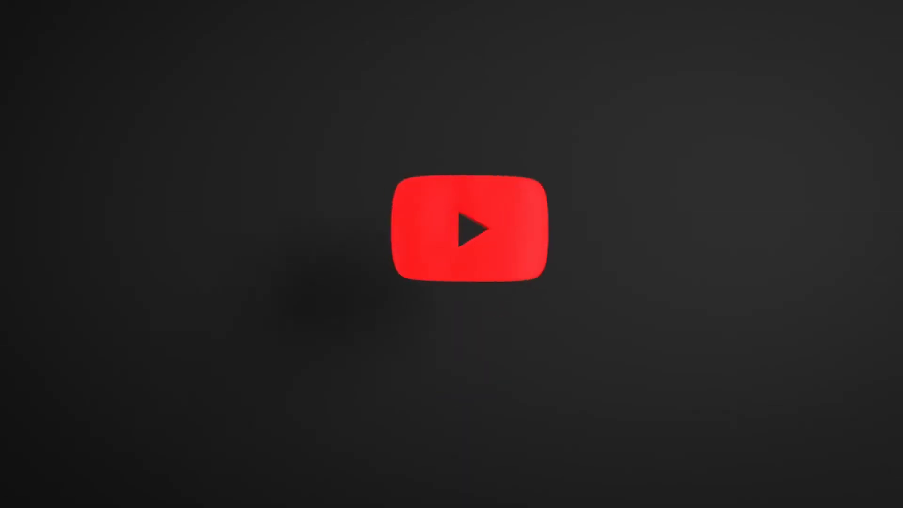